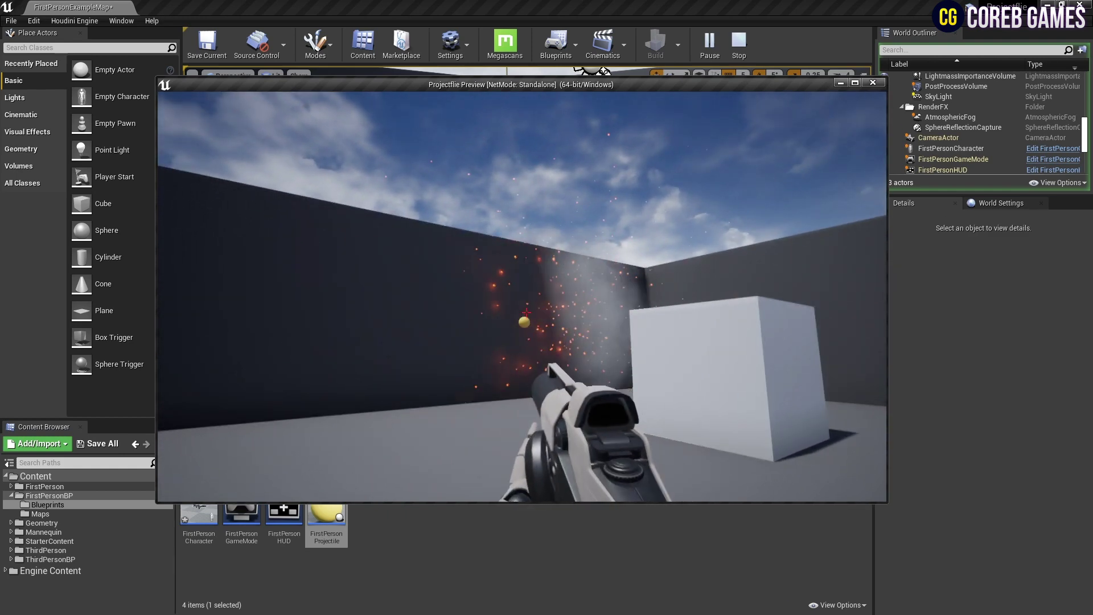
- End the Play-in-Editor preview and return to the FirstPersonExampleMap editor
{"action": "key", "text": "Escape"}
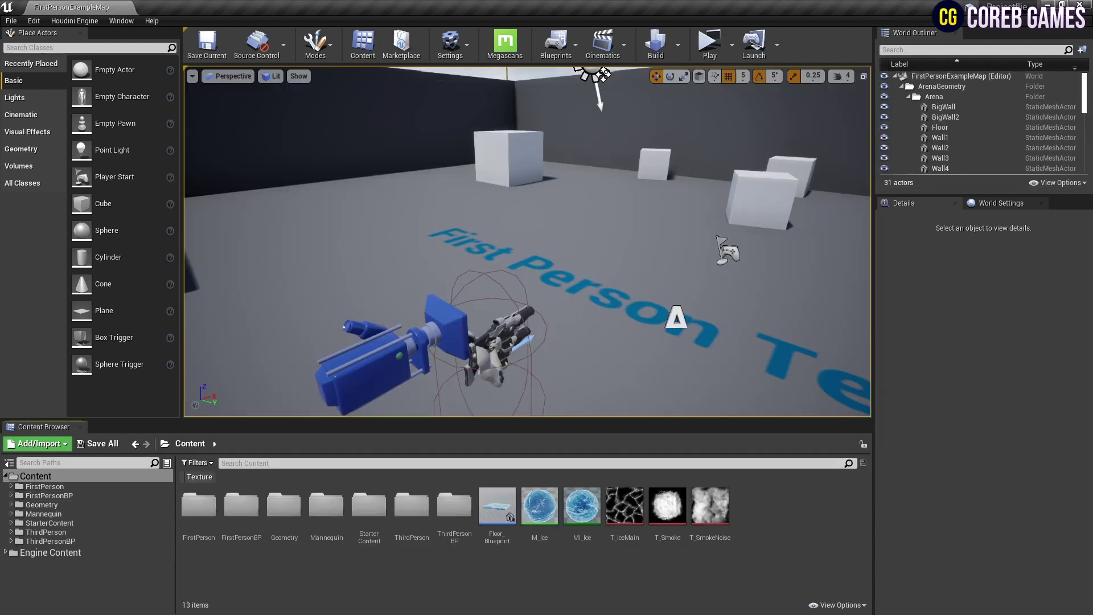
- Create a new material named M_Explosion and open it for editing
{"action": "right_click", "coordinate": [752, 494]}
{"action": "left_click", "coordinate": [789, 268]}
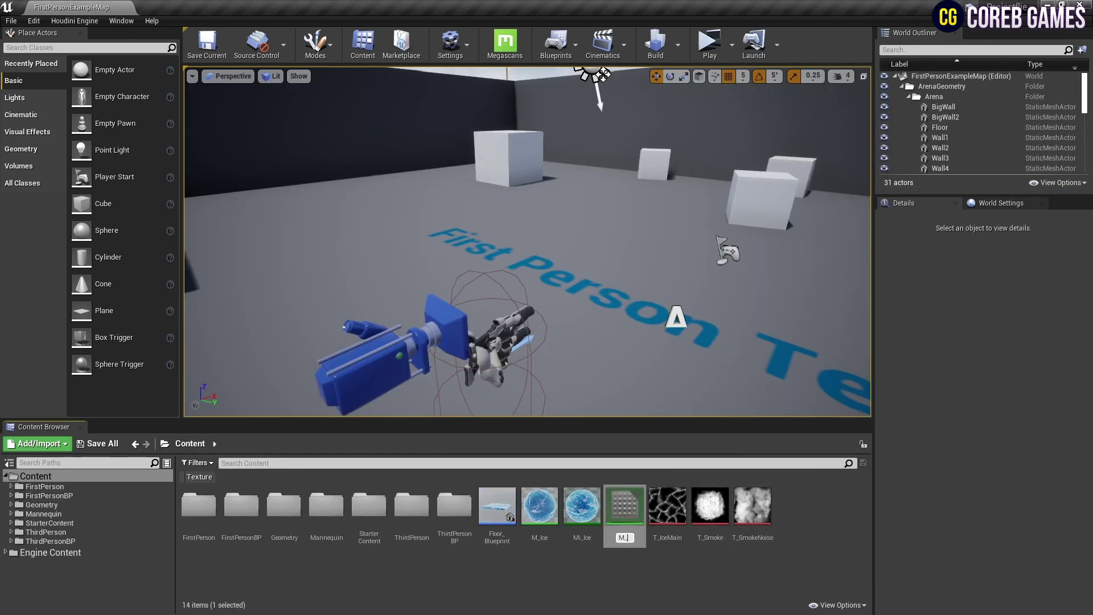
{"action": "type", "text": "M_Explosion"}
{"action": "key", "text": "Return"}
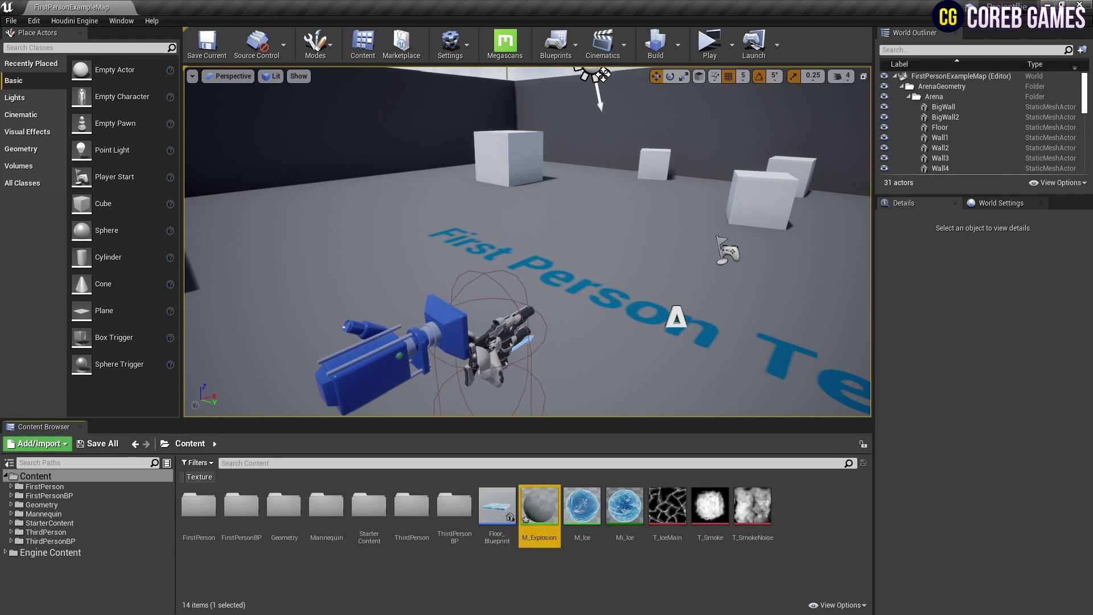
{"action": "double_click", "coordinate": [539, 506]}
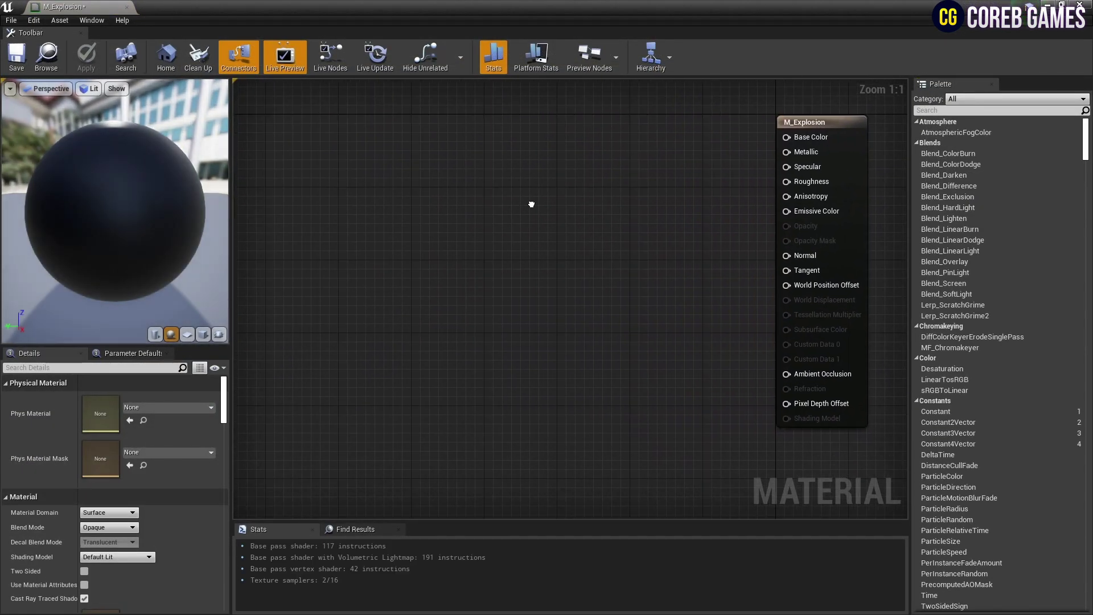
- Add two Texture Sample nodes and give the upper one a round smoke texture
{"action": "left_click", "coordinate": [476, 112]}
{"action": "scroll", "coordinate": [447, 279], "scroll_direction": "down", "scroll_amount": 4}
{"action": "left_click", "coordinate": [460, 276]}
{"action": "scroll", "coordinate": [450, 280], "scroll_direction": "up", "scroll_amount": 4}
{"action": "left_click", "coordinate": [512, 117]}
{"action": "left_click", "coordinate": [169, 501]}
{"action": "type", "text": "smoke"}
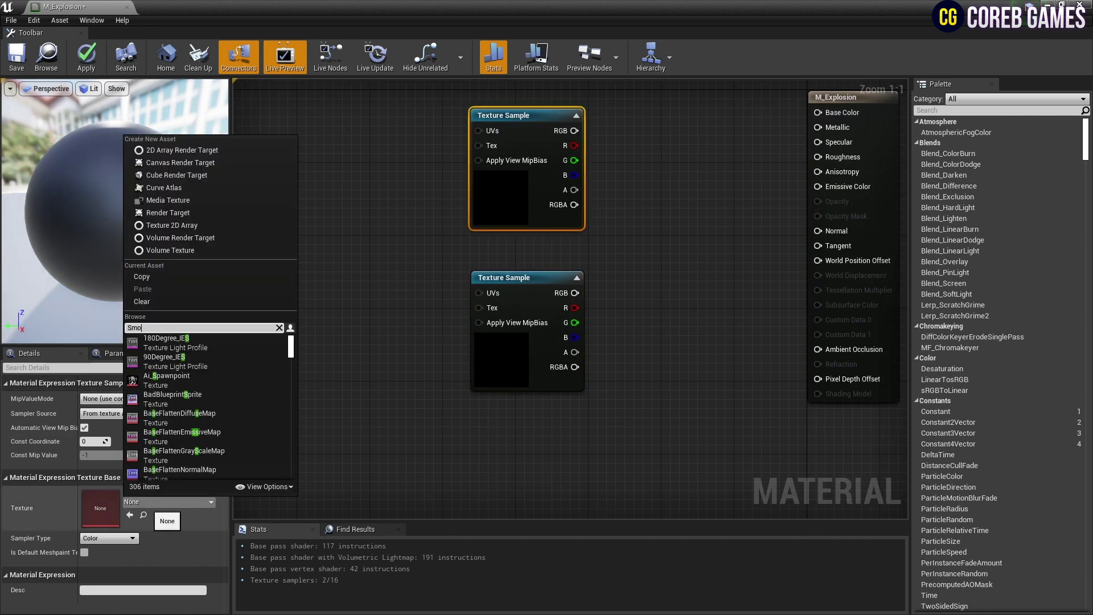
{"action": "left_click", "coordinate": [159, 342]}
- Set the lower Texture Sample's texture to T_SmokeNoise
{"action": "left_click", "coordinate": [512, 277]}
{"action": "left_click", "coordinate": [194, 502]}
{"action": "type", "text": "smoke"}
{"action": "left_click", "coordinate": [170, 419]}
{"action": "scroll", "coordinate": [569, 285], "scroll_direction": "down", "scroll_amount": 1}
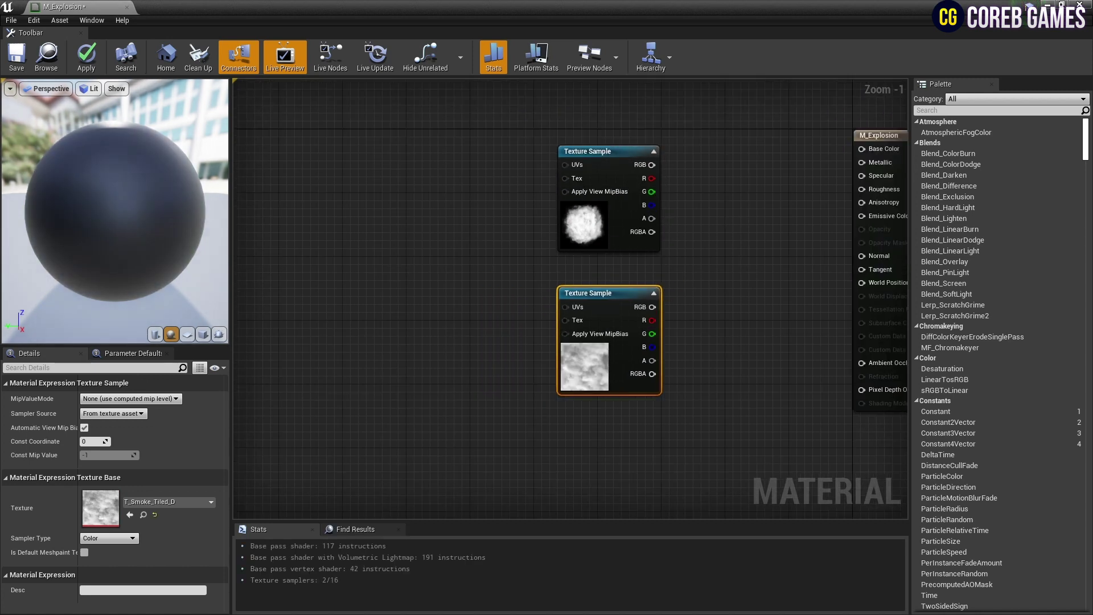
{"action": "left_click", "coordinate": [194, 502]}
{"action": "left_click", "coordinate": [171, 415]}
{"action": "right_click_drag", "start_coordinate": [647, 317], "coordinate": [490, 245]}
- Add a TextureCoordinate node with tiling set to 2
{"action": "right_click", "coordinate": [356, 235]}
{"action": "type", "text": "texco"}
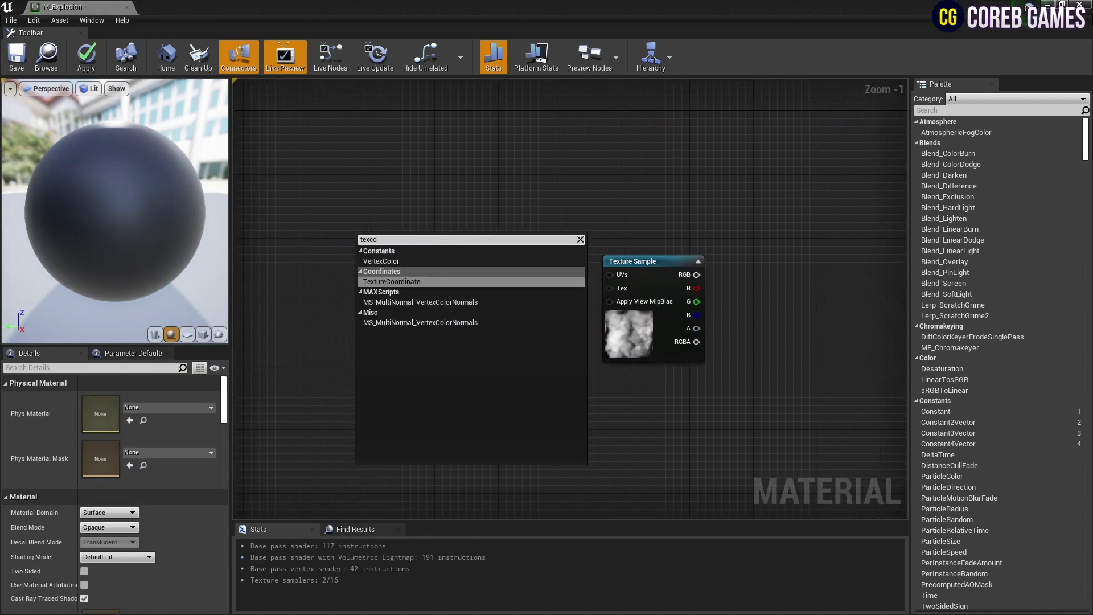
{"action": "key", "text": "Return"}
{"action": "left_click_drag", "start_coordinate": [387, 242], "coordinate": [403, 272]}
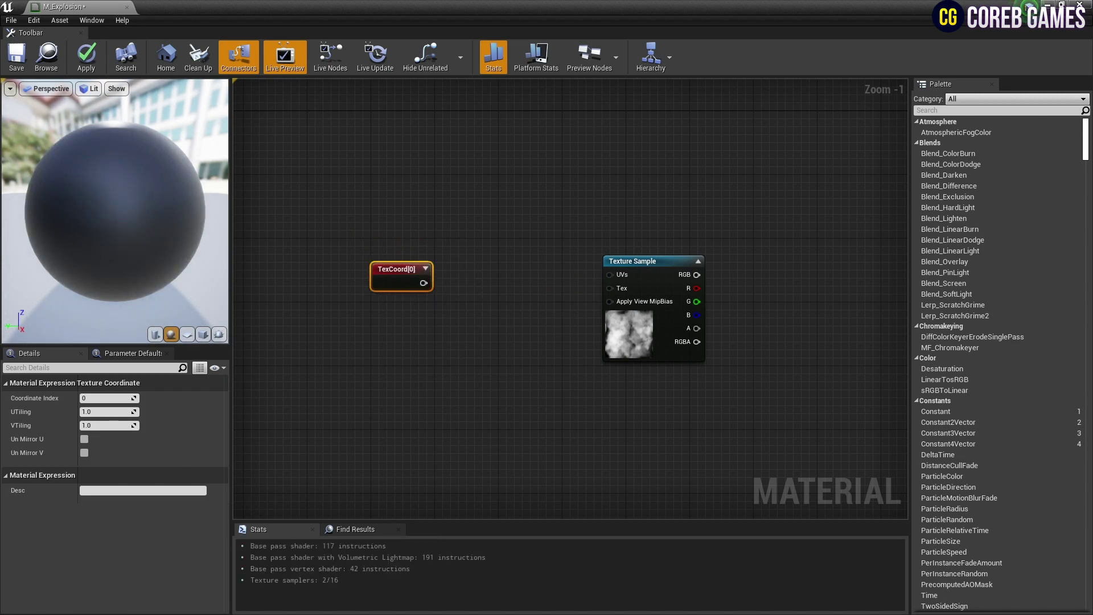
{"action": "key", "text": "Tab"}
{"action": "type", "text": "2"}
{"action": "left_click", "coordinate": [444, 341]}
{"action": "left_click_drag", "start_coordinate": [401, 280], "coordinate": [394, 280]}
- Add a Panner node fed by the TexCoord in its Coordinate input
{"action": "right_click", "coordinate": [461, 257]}
{"action": "type", "text": "panner"}
{"action": "key", "text": "Return"}
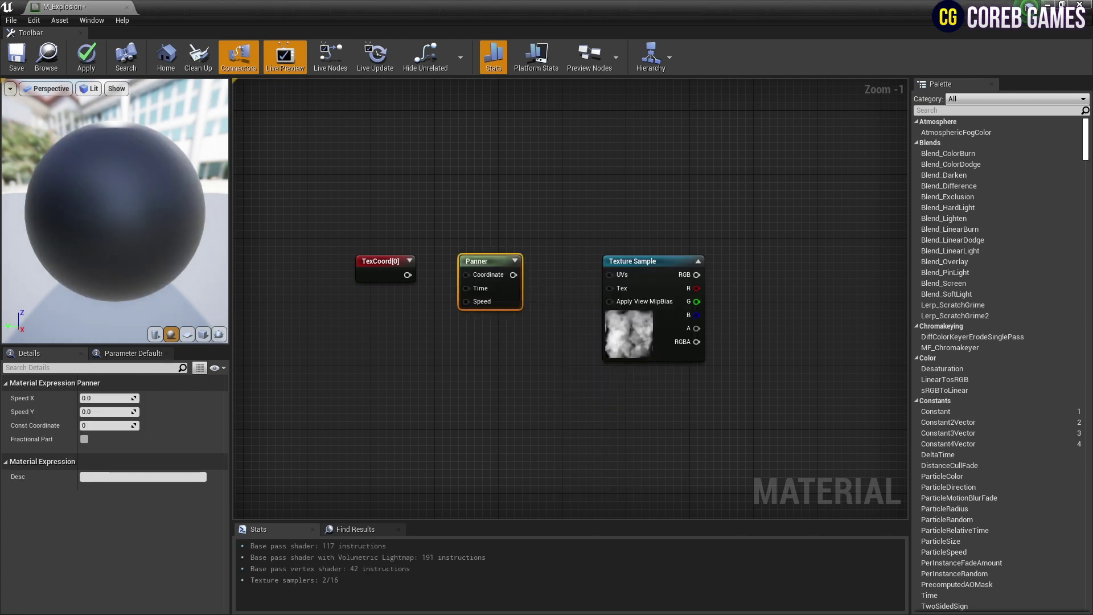
{"action": "left_click_drag", "start_coordinate": [408, 275], "coordinate": [466, 275]}
- Add two scalar parameters named Panner X and Panner Y
{"action": "right_click", "coordinate": [398, 317]}
{"action": "right_click_drag", "start_coordinate": [397, 318], "coordinate": [452, 292]}
{"action": "left_click", "coordinate": [364, 285]}
{"action": "left_click", "coordinate": [366, 360]}
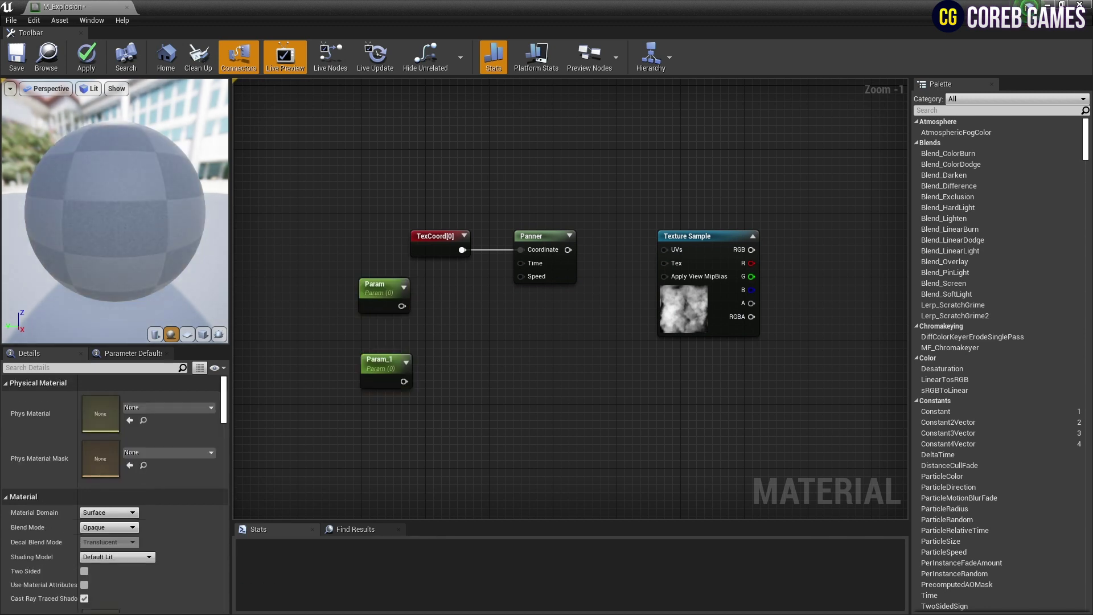
{"action": "left_click", "coordinate": [376, 284]}
{"action": "left_click", "coordinate": [108, 398]}
{"action": "type", "text": "Panner "}
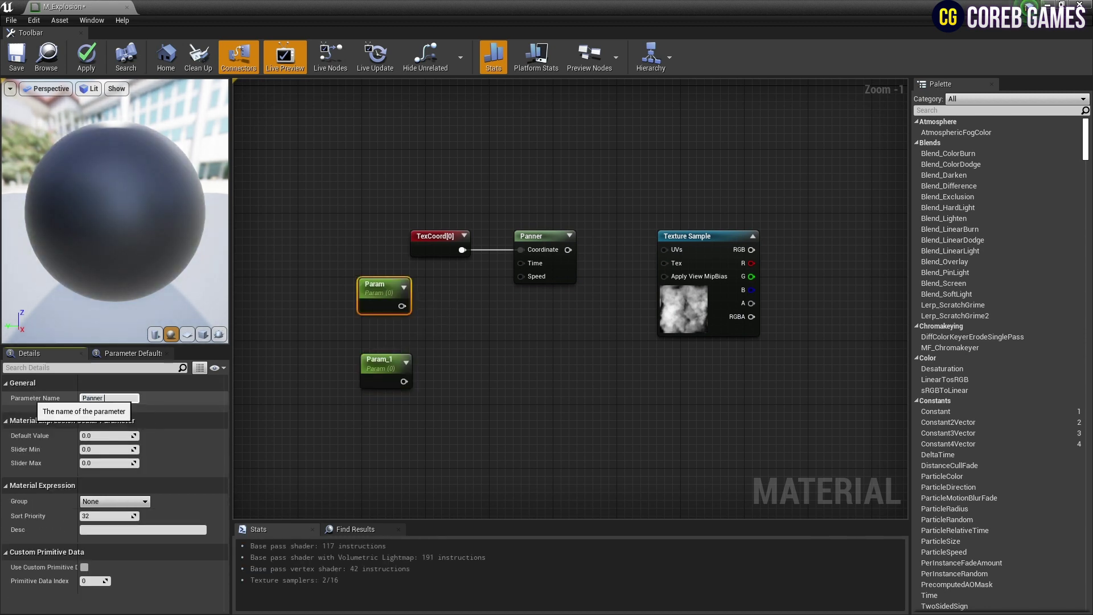
{"action": "type", "text": "X"}
{"action": "key", "text": "Return"}
{"action": "type", "text": "Panner Y"}
{"action": "key", "text": "Return"}
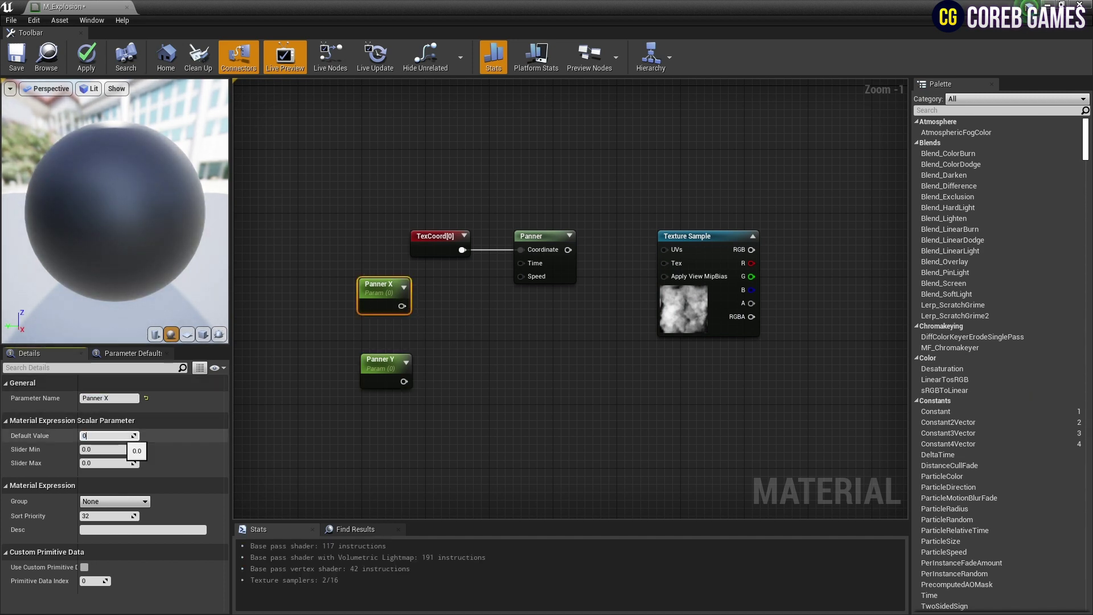
- Set Panner X's default to 0.2 and Panner Y's default to 1.0
{"action": "type", "text": ".2"}
{"action": "key", "text": "Return"}
{"action": "left_click", "coordinate": [381, 360]}
{"action": "left_click", "coordinate": [109, 435]}
{"action": "type", "text": "1"}
{"action": "key", "text": "Return"}
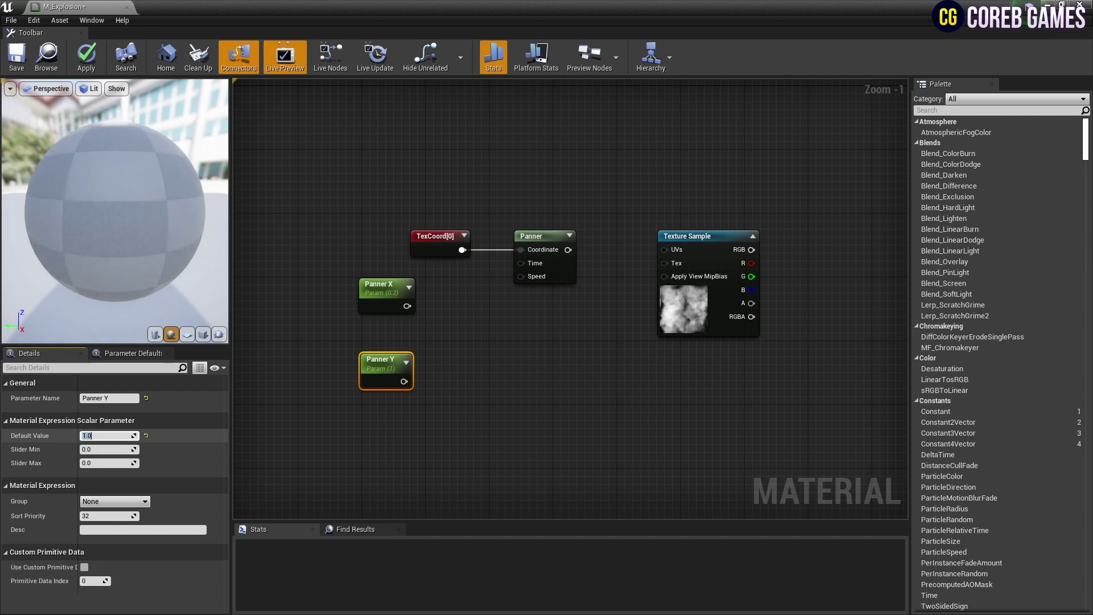
- Combine Panner X and Panner Y into an Append node's A and B inputs
{"action": "right_click", "coordinate": [438, 320]}
{"action": "type", "text": "appa"}
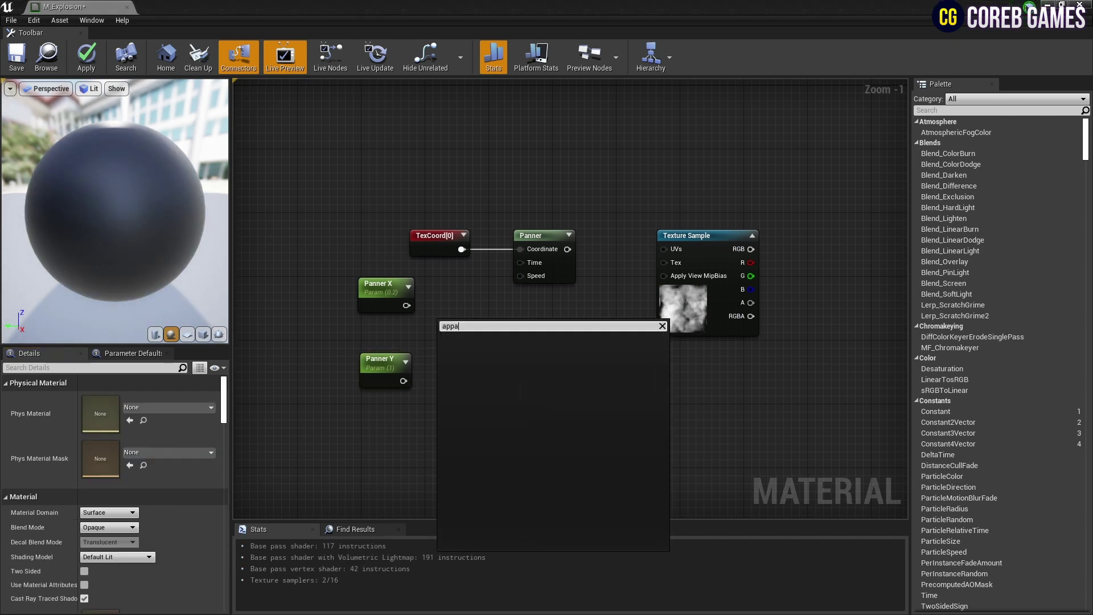
{"action": "key", "text": "BackSpace"}
{"action": "type", "text": "e"}
{"action": "left_click", "coordinate": [466, 408]}
{"action": "left_click_drag", "start_coordinate": [395, 297], "coordinate": [444, 339]}
{"action": "left_click_drag", "start_coordinate": [403, 381], "coordinate": [444, 352]}
{"action": "left_click_drag", "start_coordinate": [311, 305], "coordinate": [478, 393]}
{"action": "mouse_move", "coordinate": [452, 328]}
{"action": "left_mouse_down"}
{"action": "mouse_move", "coordinate": [432, 342]}
{"action": "mouse_move", "coordinate": [435, 328]}
{"action": "left_mouse_up"}
{"action": "left_click", "coordinate": [501, 375]}
- Wire Append into the Panner's Speed and the Panner into the noise texture's UVs
{"action": "left_click_drag", "start_coordinate": [520, 276], "coordinate": [520, 276]}
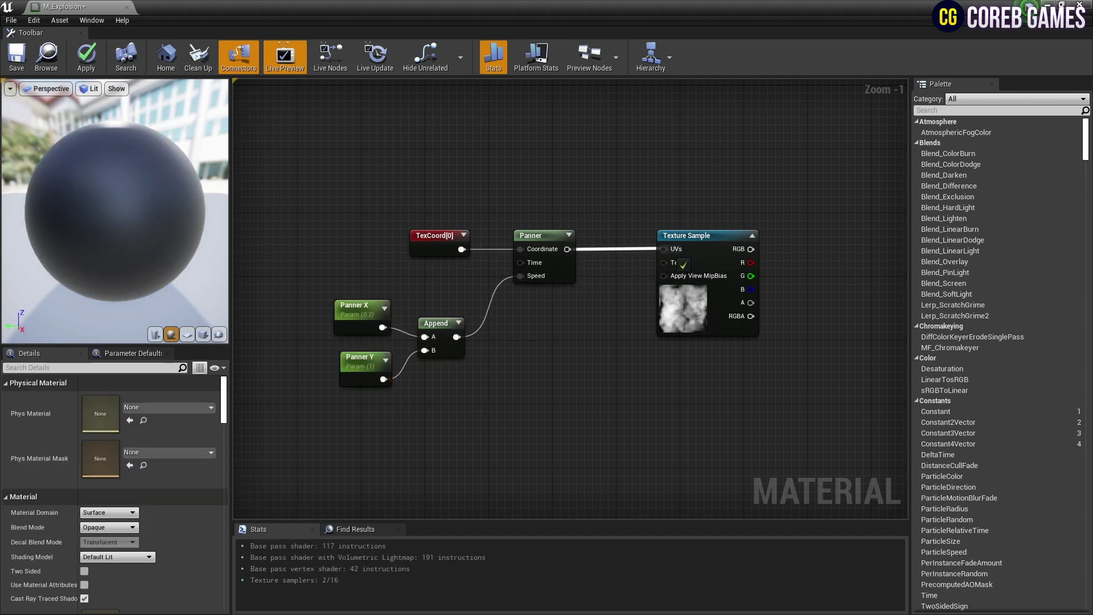
{"action": "left_click_drag", "start_coordinate": [665, 250], "coordinate": [665, 249]}
{"action": "left_click_drag", "start_coordinate": [324, 219], "coordinate": [623, 399]}
{"action": "left_click_drag", "start_coordinate": [541, 235], "coordinate": [581, 235]}
{"action": "right_click_drag", "start_coordinate": [710, 243], "coordinate": [415, 287]}
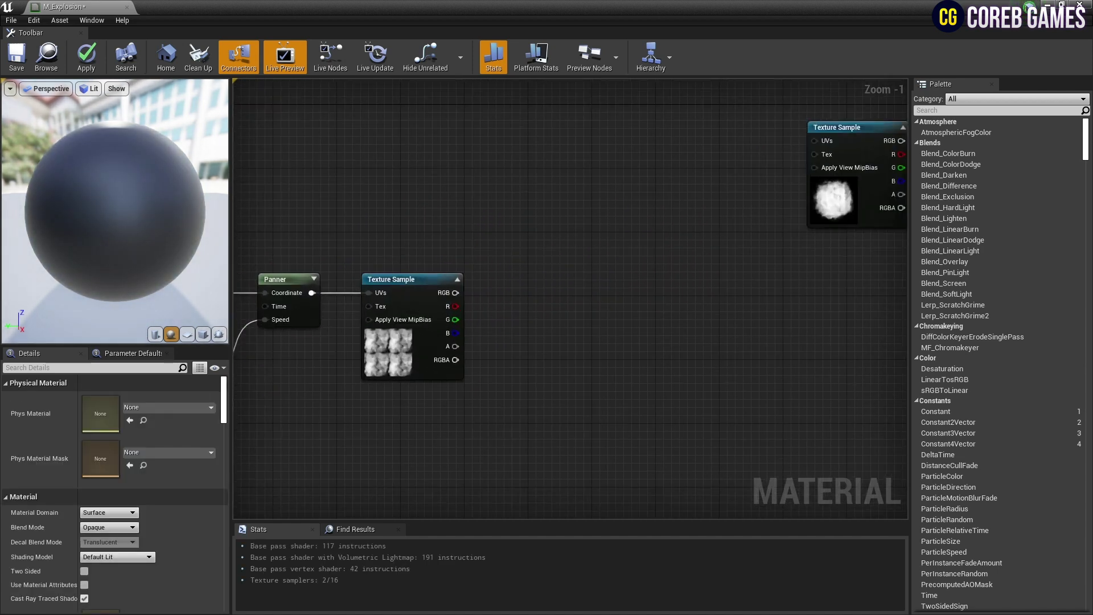
- Multiply the noise texture's RGB by a new Noise Scale parameter set to 0.5
{"action": "left_click", "coordinate": [541, 289]}
{"action": "left_click", "coordinate": [541, 353]}
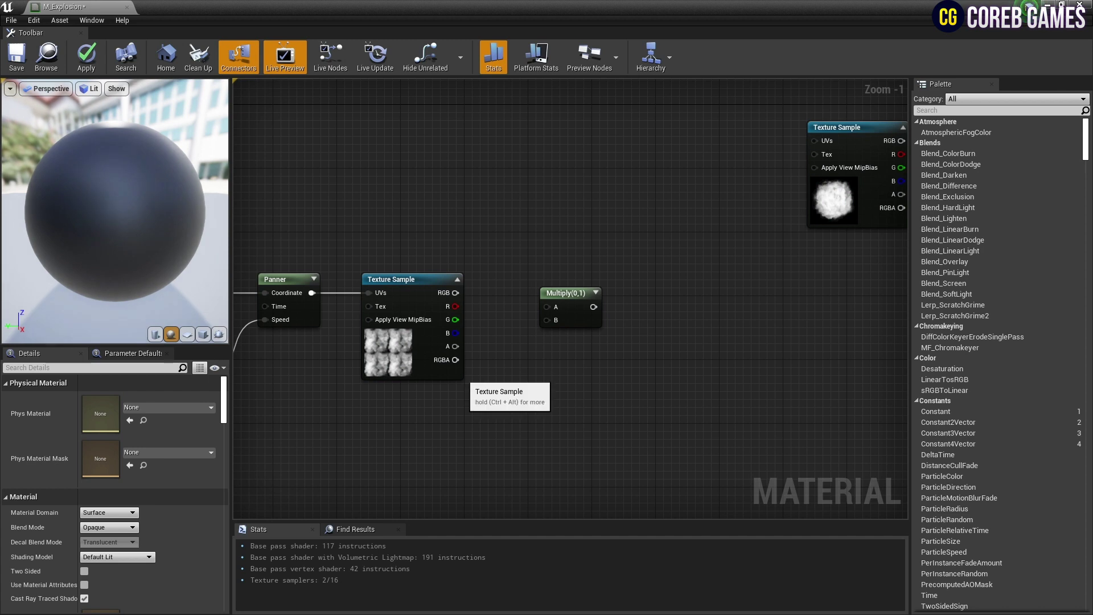
{"action": "left_click", "coordinate": [408, 411]}
{"action": "type", "text": "ss"}
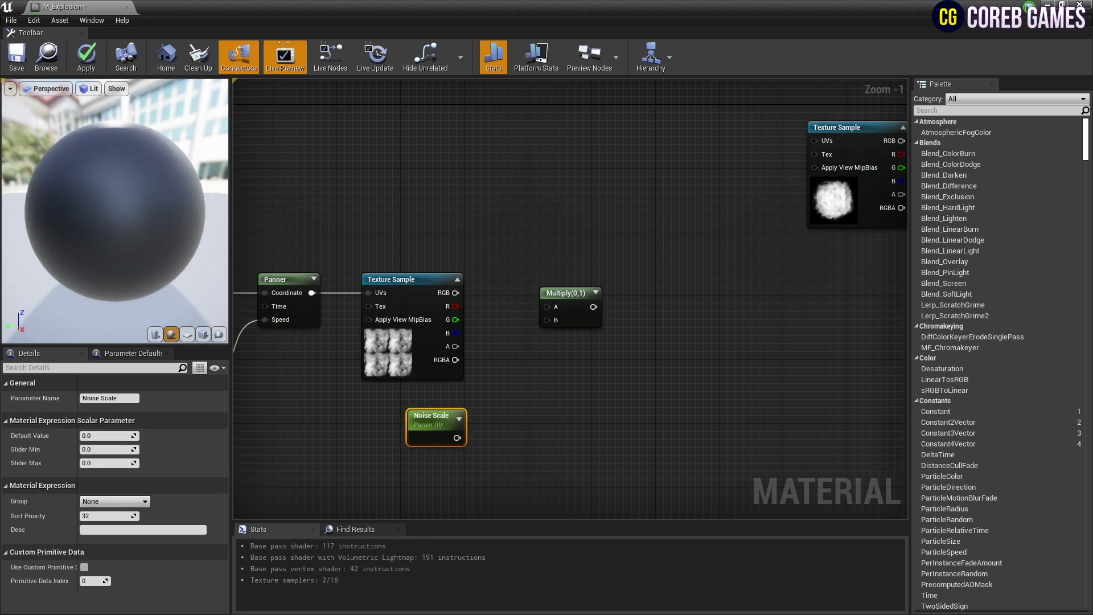
{"action": "type", "text": "0.5"}
{"action": "key", "text": "Return"}
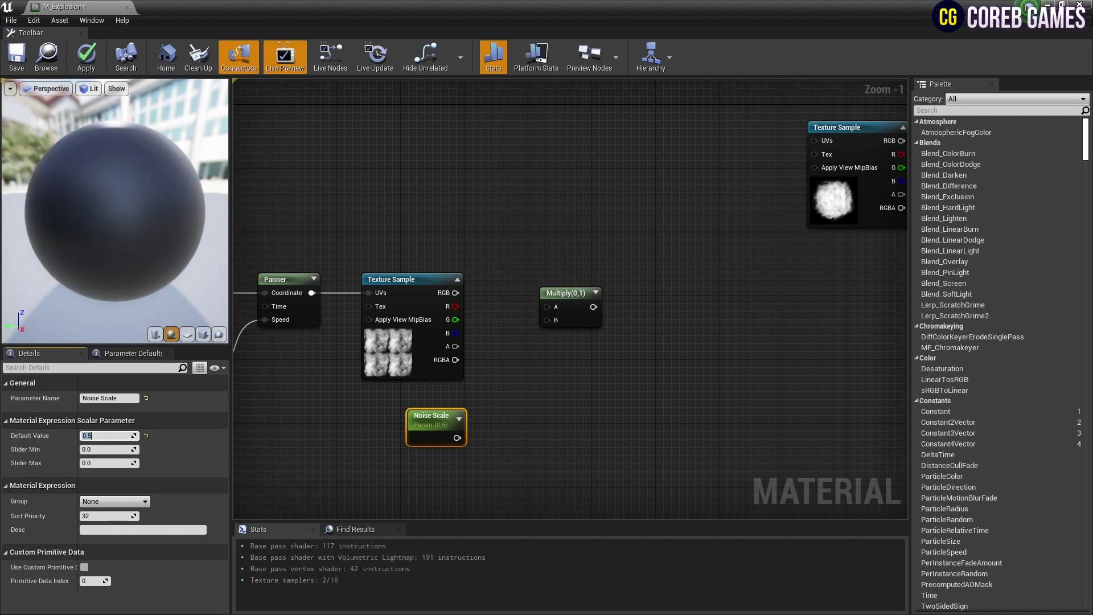
{"action": "left_click_drag", "start_coordinate": [545, 308], "coordinate": [546, 307]}
{"action": "left_click_drag", "start_coordinate": [457, 437], "coordinate": [546, 320]}
{"action": "left_click_drag", "start_coordinate": [444, 415], "coordinate": [446, 405]}
{"action": "left_click_drag", "start_coordinate": [559, 293], "coordinate": [555, 279]}
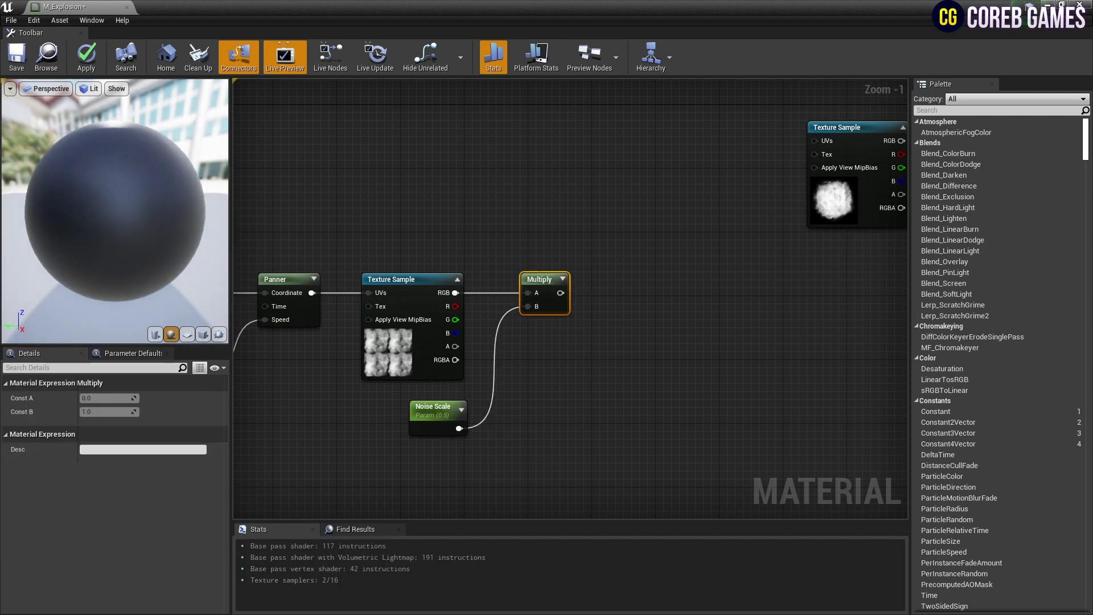
{"action": "scroll", "coordinate": [541, 398], "scroll_direction": "down", "scroll_amount": 4}
{"action": "scroll", "coordinate": [508, 238], "scroll_direction": "up", "scroll_amount": 3}
{"action": "right_click", "coordinate": [508, 238]}
- Duplicate the TexCoord, Panner X, Panner Y and Append nodes above the original chain
{"action": "key", "text": "Escape"}
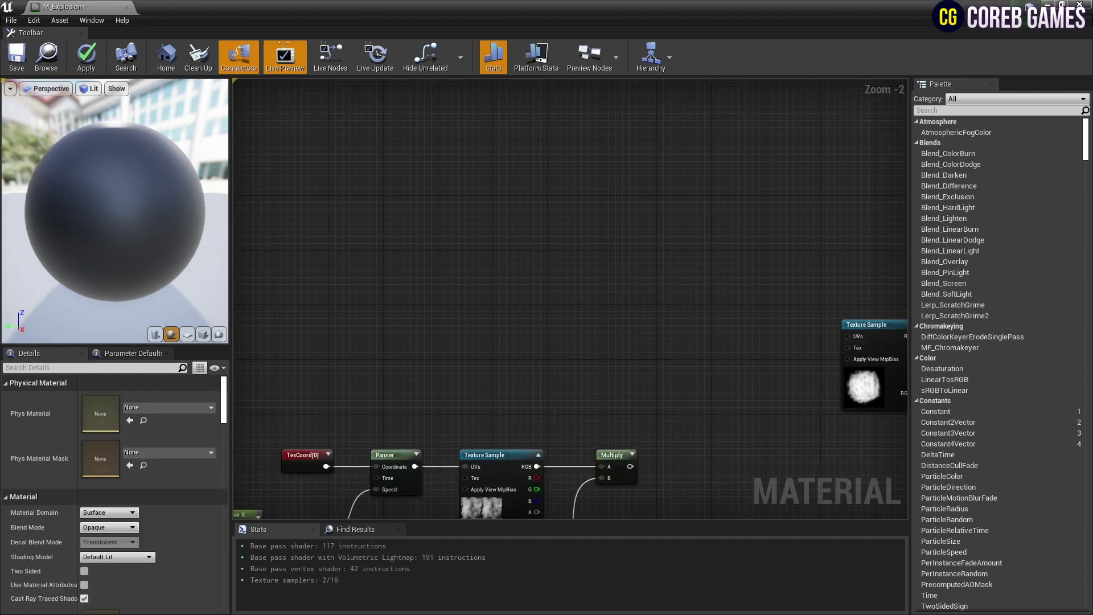
{"action": "right_click_drag", "start_coordinate": [508, 238], "coordinate": [645, 89]}
{"action": "left_click_drag", "start_coordinate": [345, 287], "coordinate": [481, 447]}
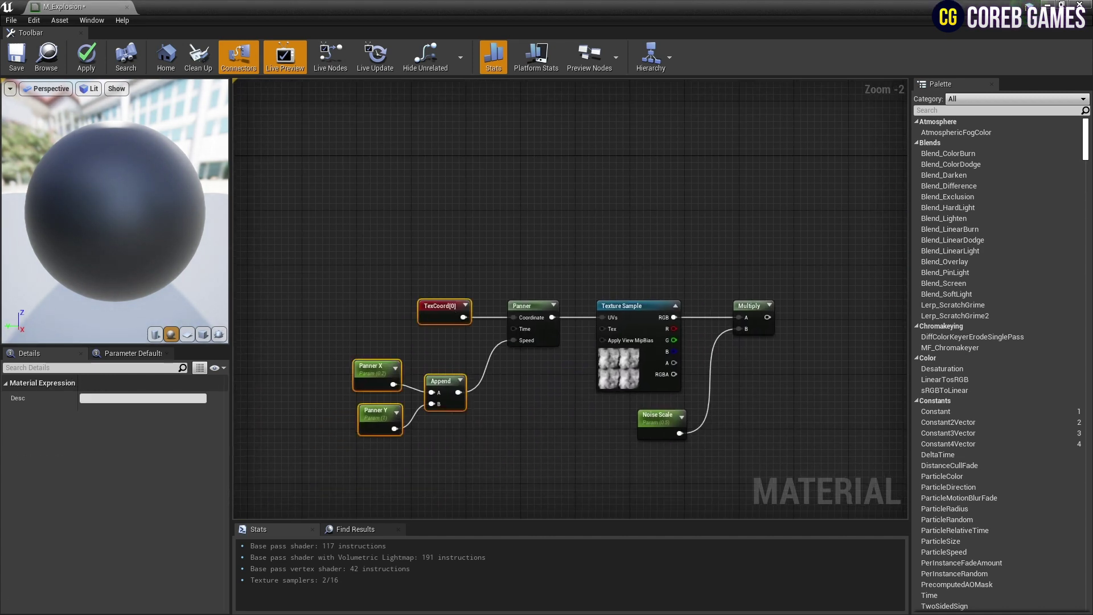
{"action": "right_click_drag", "start_coordinate": [652, 182], "coordinate": [517, 353]}
{"action": "key", "text": "ctrl+v"}
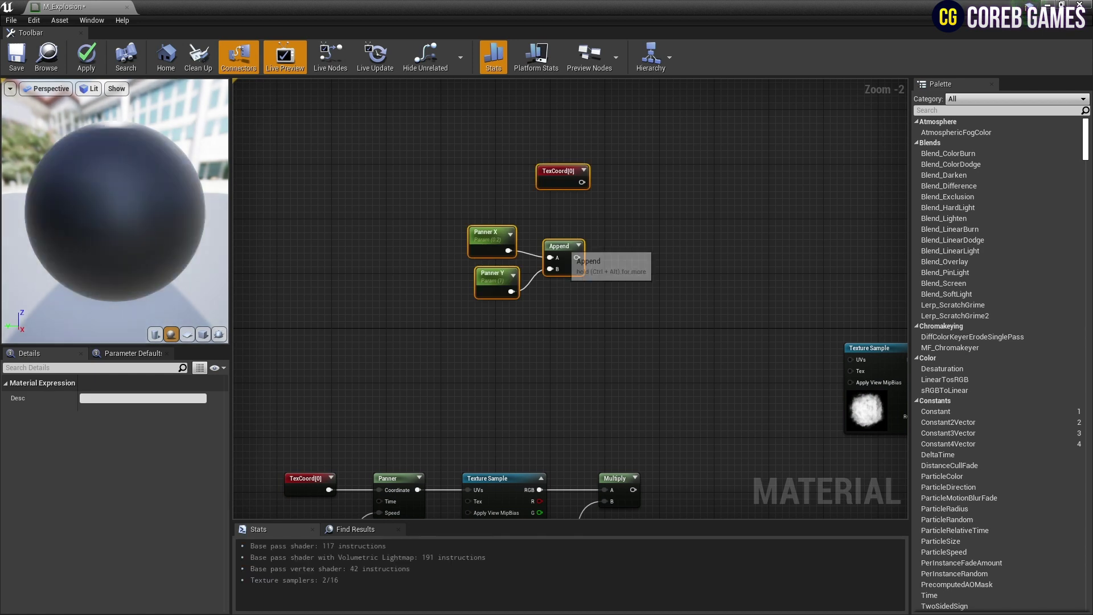
{"action": "left_click_drag", "start_coordinate": [626, 259], "coordinate": [576, 259]}
- Rename the copied parameters Offset X (-0.2) and Offset Y (0.025)
{"action": "left_click", "coordinate": [462, 253]}
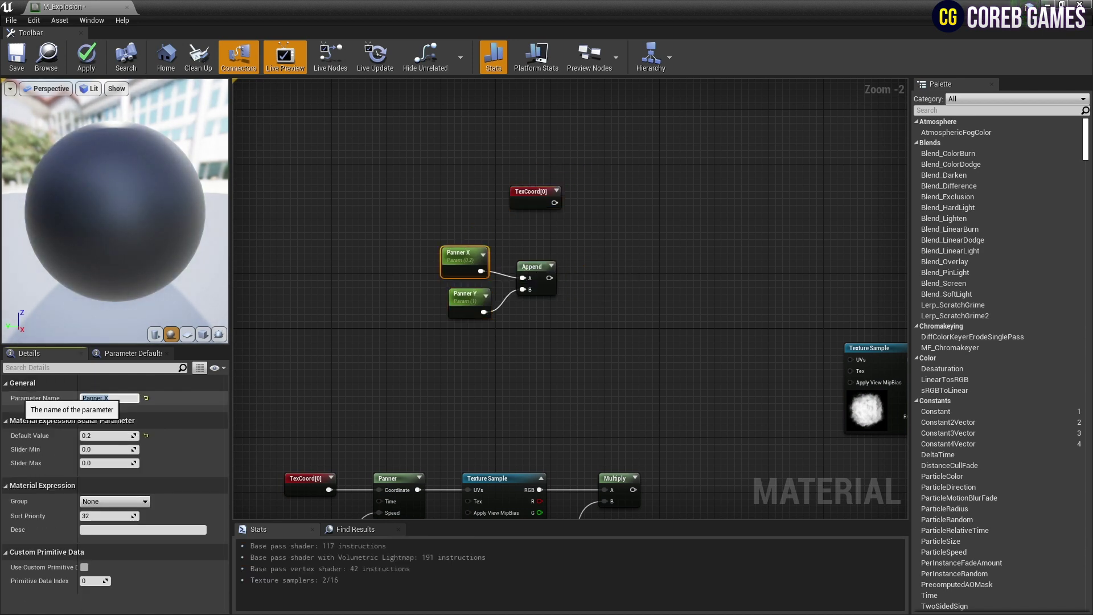
{"action": "type", "text": "Offset X"}
{"action": "key", "text": "Tab"}
{"action": "type", "text": "-0.2"}
{"action": "left_click", "coordinate": [466, 294]}
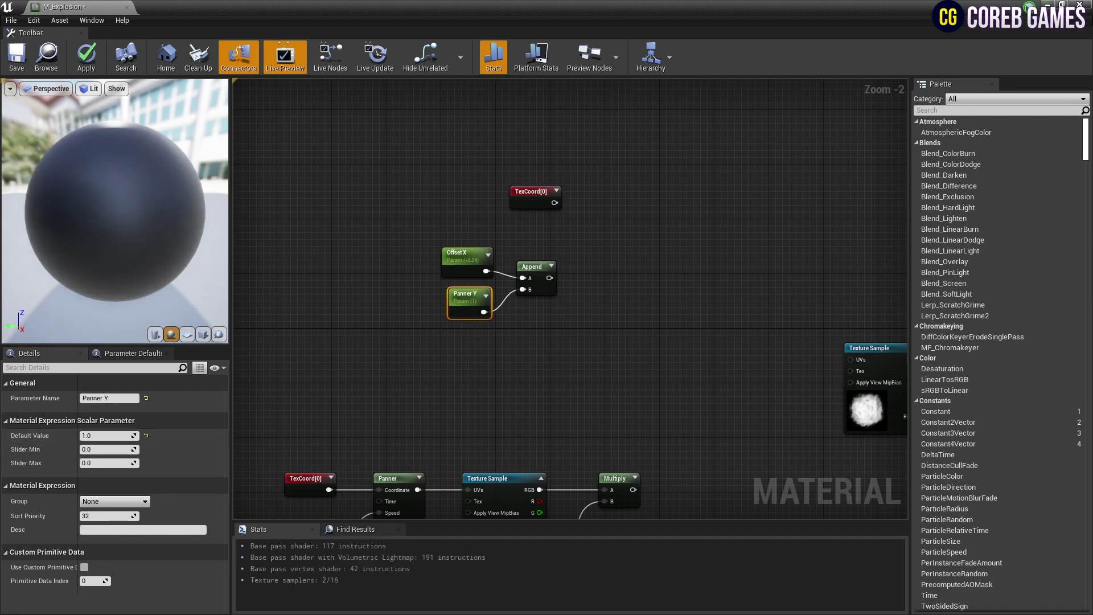
{"action": "type", "text": "Offset Y"}
{"action": "key", "text": "Return"}
{"action": "type", "text": ".025"}
{"action": "key", "text": "Return"}
- Add two Add nodes, wire the offset Append into one, and line the chain up with the smoke texture
{"action": "right_click_drag", "start_coordinate": [624, 254], "coordinate": [520, 261]}
{"action": "left_click", "coordinate": [525, 229]}
{"action": "left_click", "coordinate": [616, 314]}
{"action": "key", "text": "Escape"}
{"action": "left_click_drag", "start_coordinate": [544, 254], "coordinate": [530, 254]}
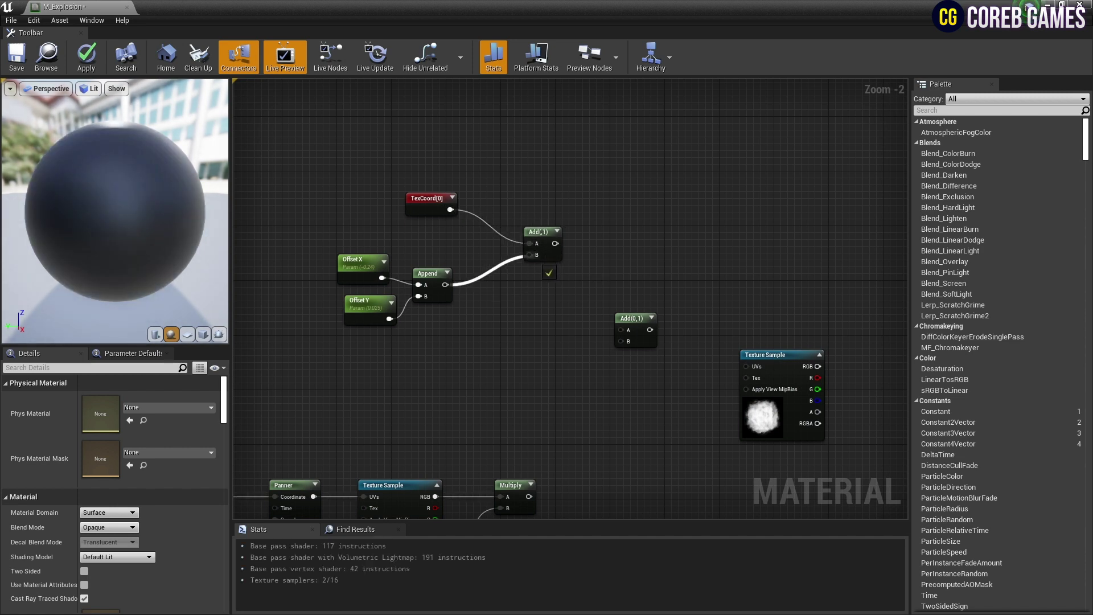
{"action": "right_click_drag", "start_coordinate": [569, 359], "coordinate": [546, 295]}
{"action": "left_click_drag", "start_coordinate": [531, 308], "coordinate": [389, 248]}
{"action": "left_click_drag", "start_coordinate": [612, 268], "coordinate": [612, 361]}
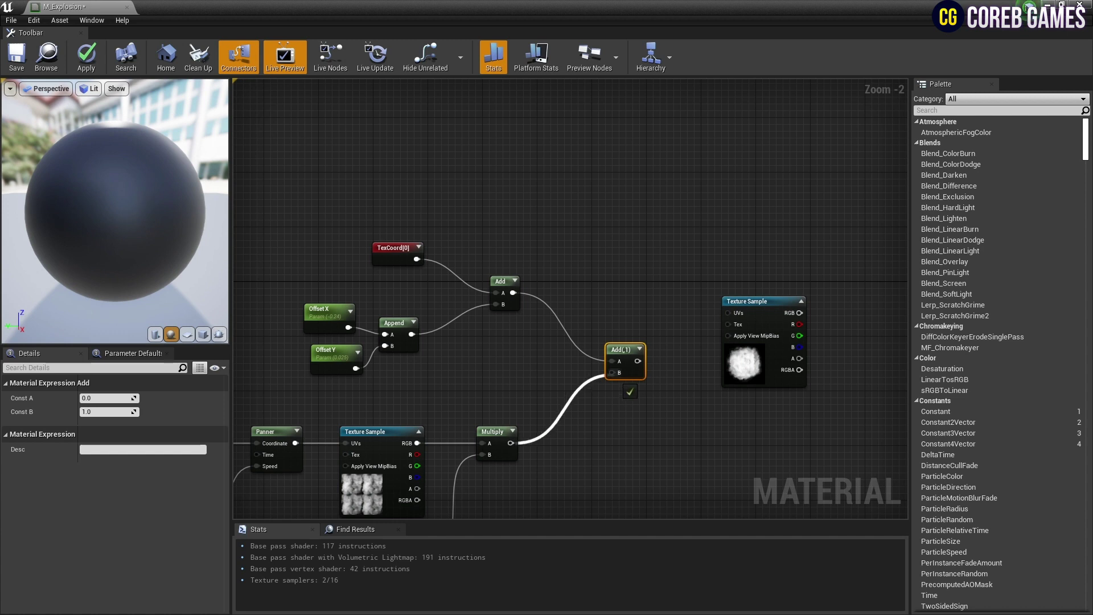
{"action": "right_click_drag", "start_coordinate": [626, 392], "coordinate": [576, 291]}
{"action": "left_click_drag", "start_coordinate": [697, 199], "coordinate": [661, 283]}
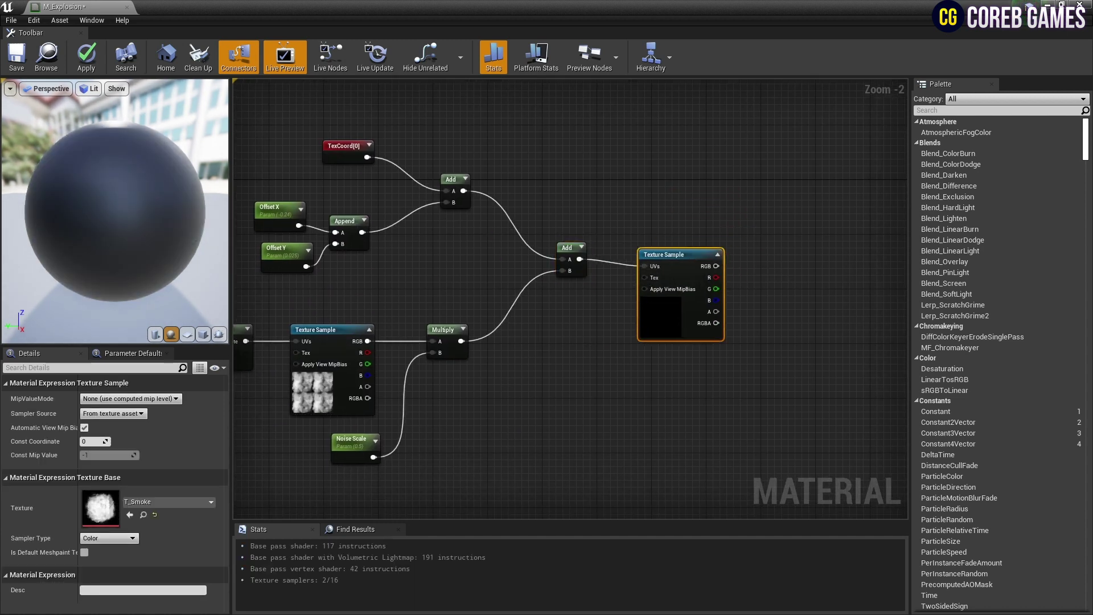
- Drive the distortion Multiply from the noise texture's red channel
{"action": "right_click_drag", "start_coordinate": [660, 283], "coordinate": [733, 257]}
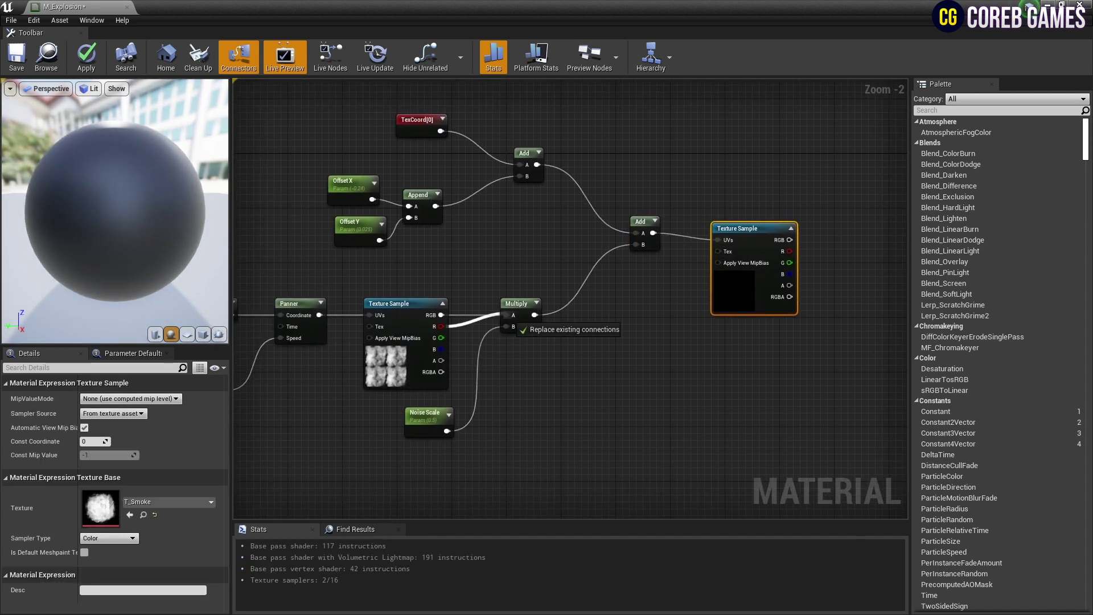
{"action": "left_click_drag", "start_coordinate": [505, 316], "coordinate": [506, 315]}
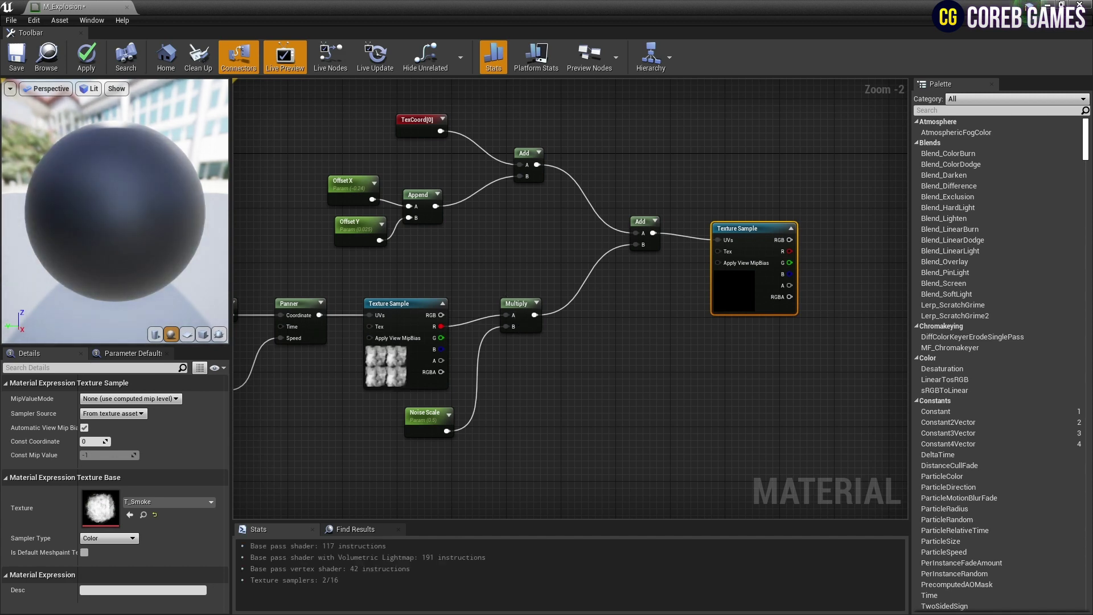
{"action": "right_click_drag", "start_coordinate": [741, 229], "coordinate": [650, 283]}
{"action": "left_click_drag", "start_coordinate": [650, 283], "coordinate": [643, 276]}
- Preview the smoke texture sample on its own, then stop previewing
{"action": "right_click_drag", "start_coordinate": [663, 272], "coordinate": [592, 263]}
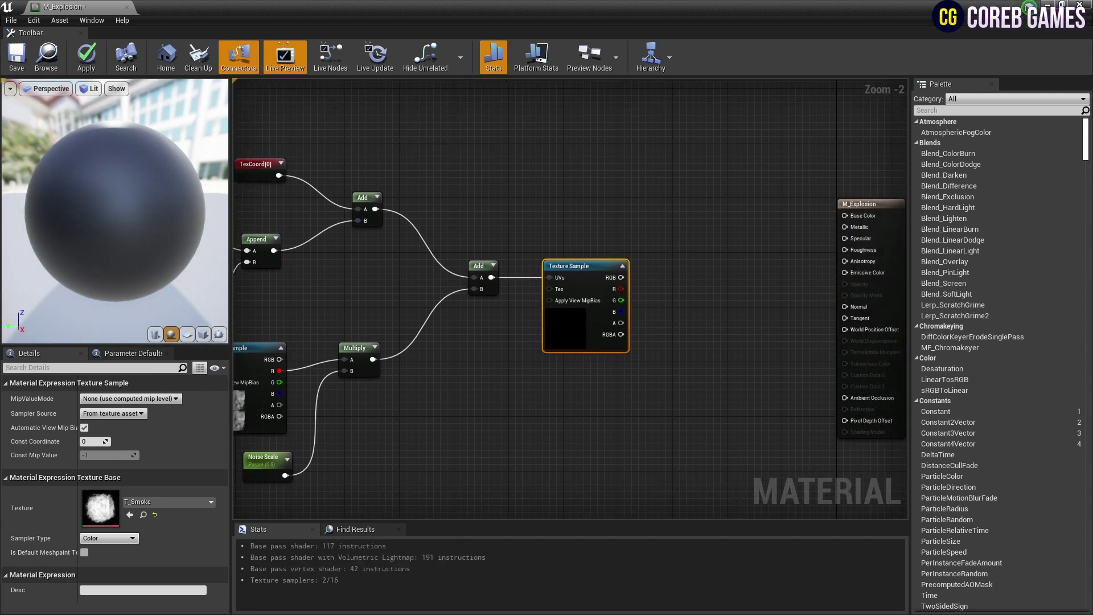
{"action": "right_click", "coordinate": [592, 263]}
{"action": "left_click", "coordinate": [636, 359]}
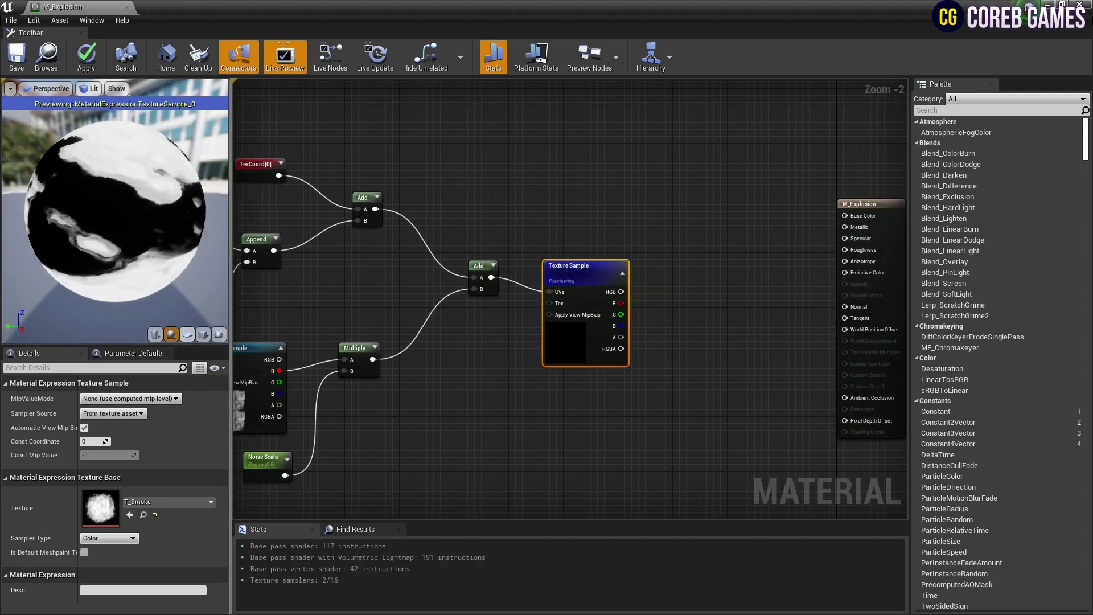
{"action": "right_click_drag", "start_coordinate": [637, 359], "coordinate": [682, 346]}
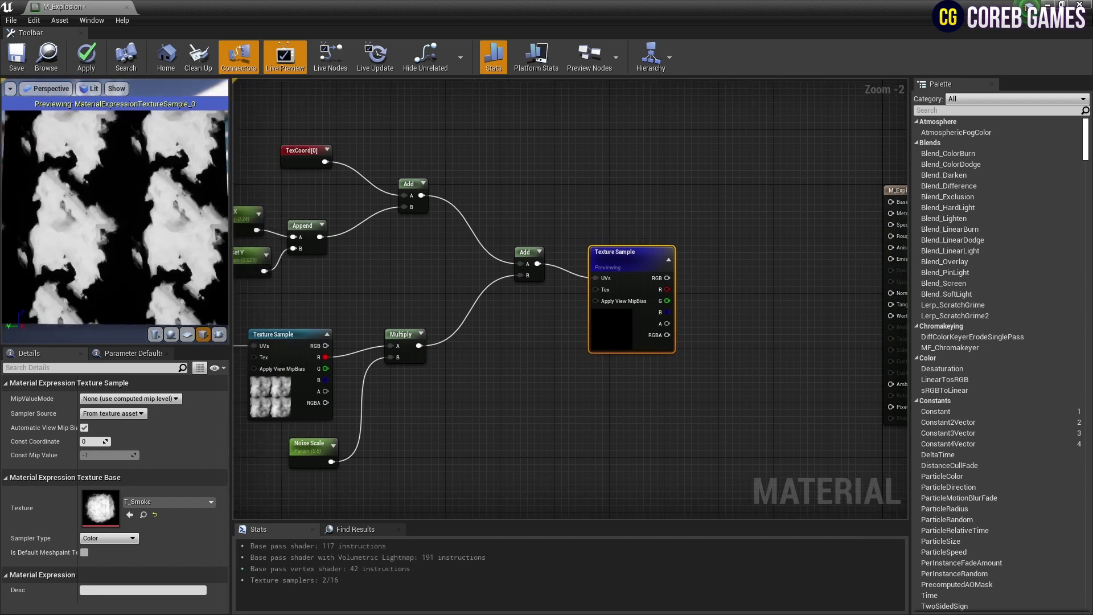
{"action": "right_click", "coordinate": [616, 257]}
{"action": "left_click", "coordinate": [660, 353]}
{"action": "left_click", "coordinate": [706, 242]}
{"action": "right_click_drag", "start_coordinate": [706, 241], "coordinate": [541, 246]}
- Add a Power node and a new scalar parameter node beside it
{"action": "right_click", "coordinate": [511, 198]}
{"action": "type", "text": "pow"}
{"action": "key", "text": "Return"}
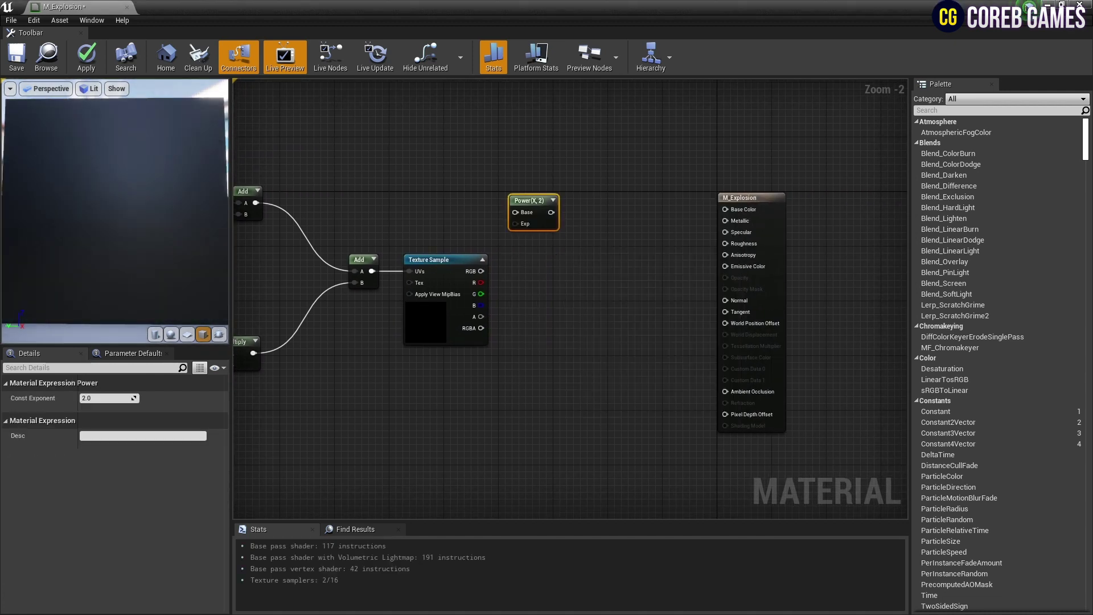
{"action": "left_click_drag", "start_coordinate": [536, 202], "coordinate": [586, 174]}
{"action": "left_click", "coordinate": [421, 172]}
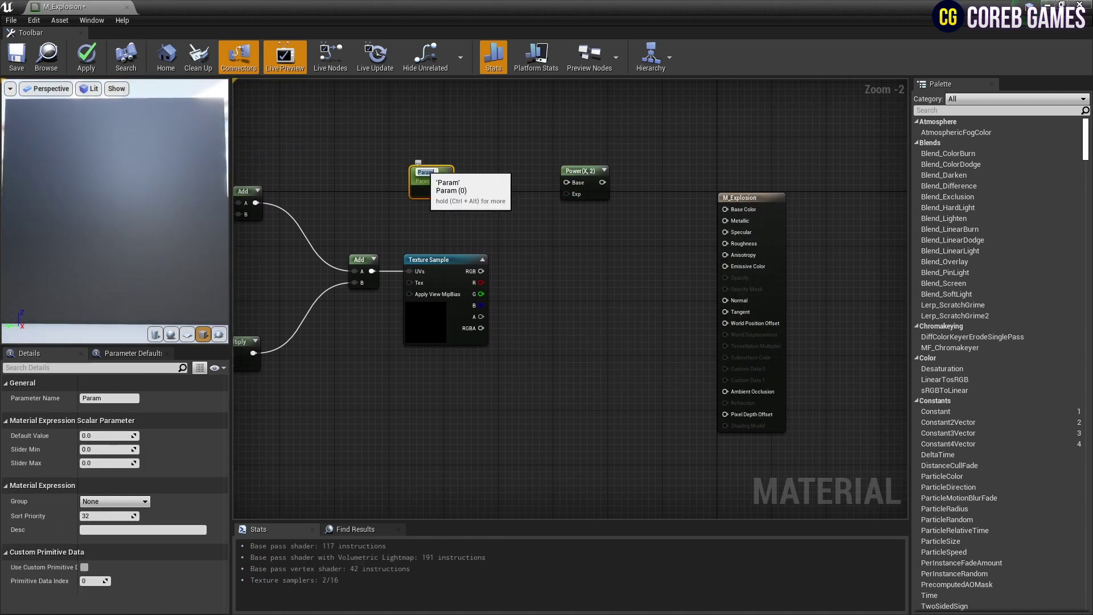
- Name the parameter Smoke Texture Power into Power's Exp, with T_Smoke's red channel into Base
{"action": "type", "text": "Smoke Texture Power"}
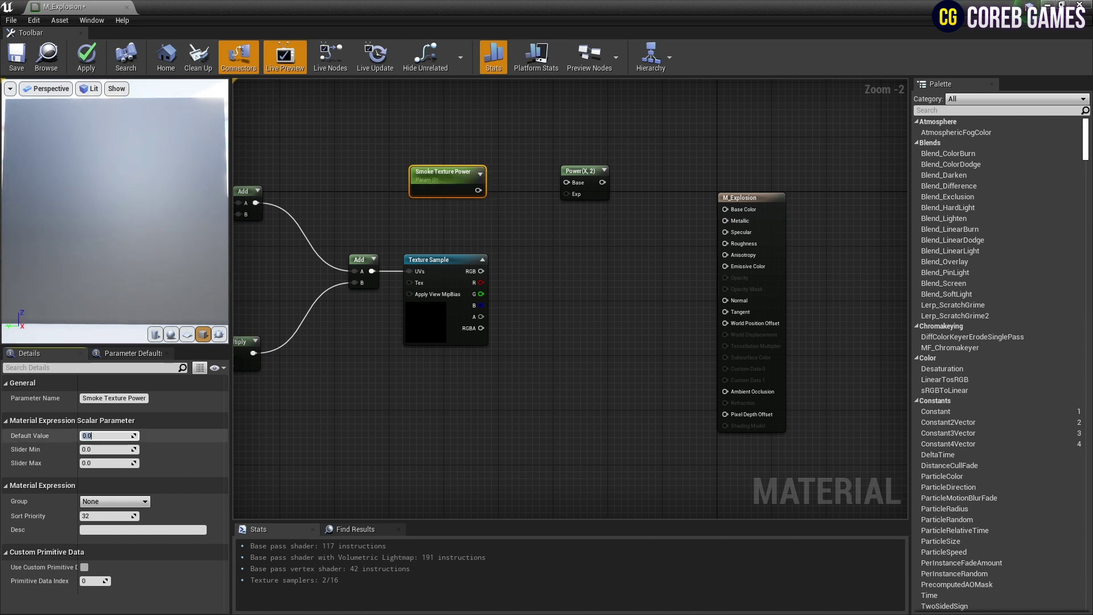
{"action": "left_click_drag", "start_coordinate": [479, 190], "coordinate": [587, 194]}
{"action": "left_click_drag", "start_coordinate": [478, 283], "coordinate": [586, 183]}
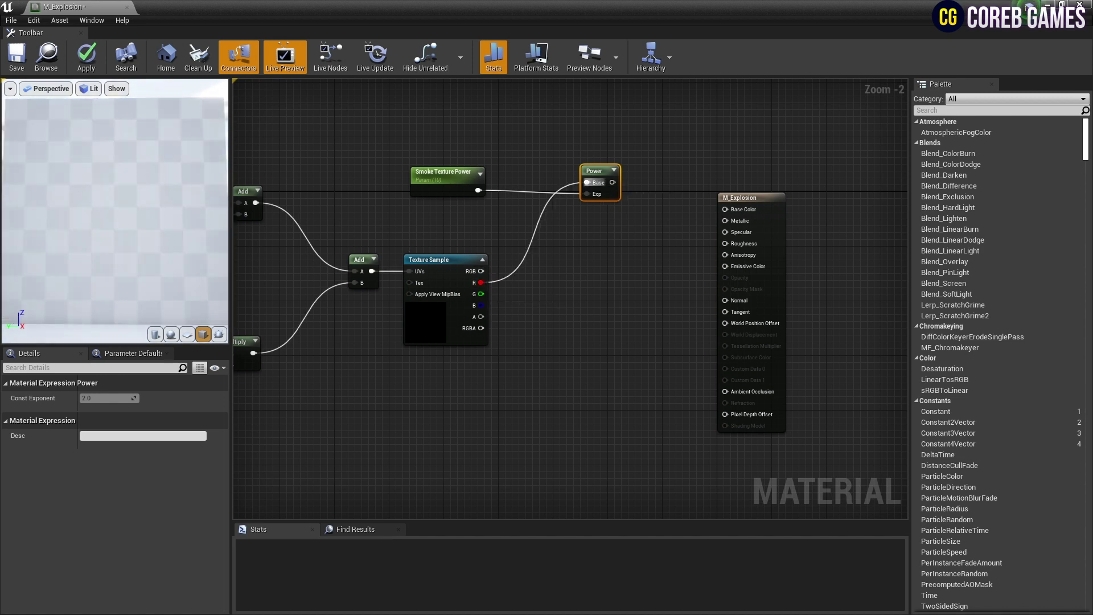
- Review the TexCoord tiling, the smoke texture sample and the material's own properties
{"action": "left_click", "coordinate": [444, 182]}
{"action": "right_click_drag", "start_coordinate": [590, 185], "coordinate": [787, 210]}
{"action": "left_click", "coordinate": [339, 181]}
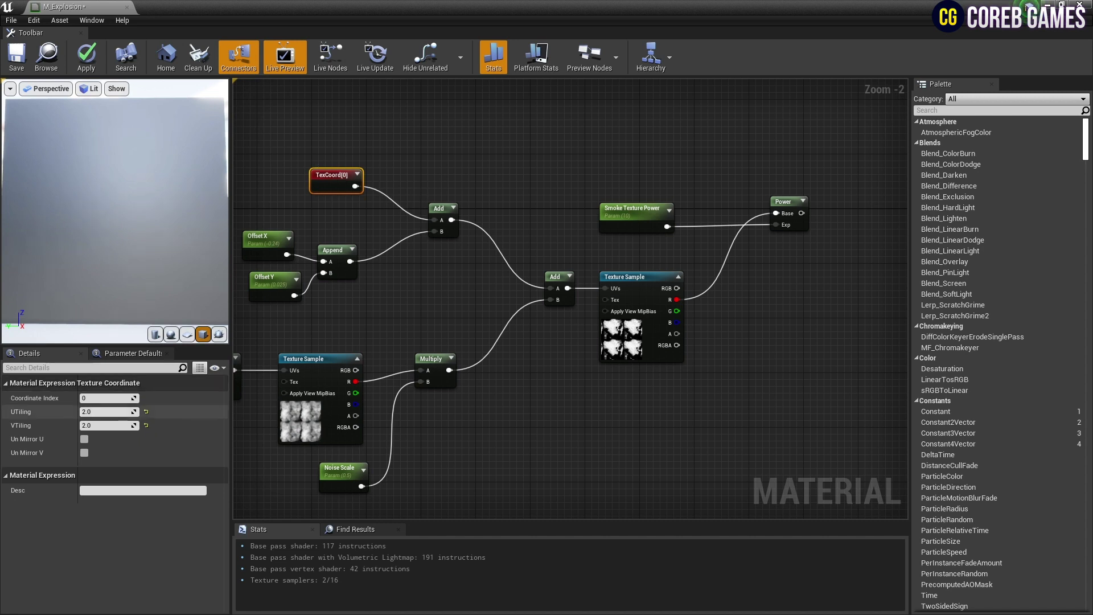
{"action": "left_click", "coordinate": [626, 277]}
{"action": "right_click_drag", "start_coordinate": [779, 213], "coordinate": [553, 172]}
{"action": "left_click", "coordinate": [746, 287]}
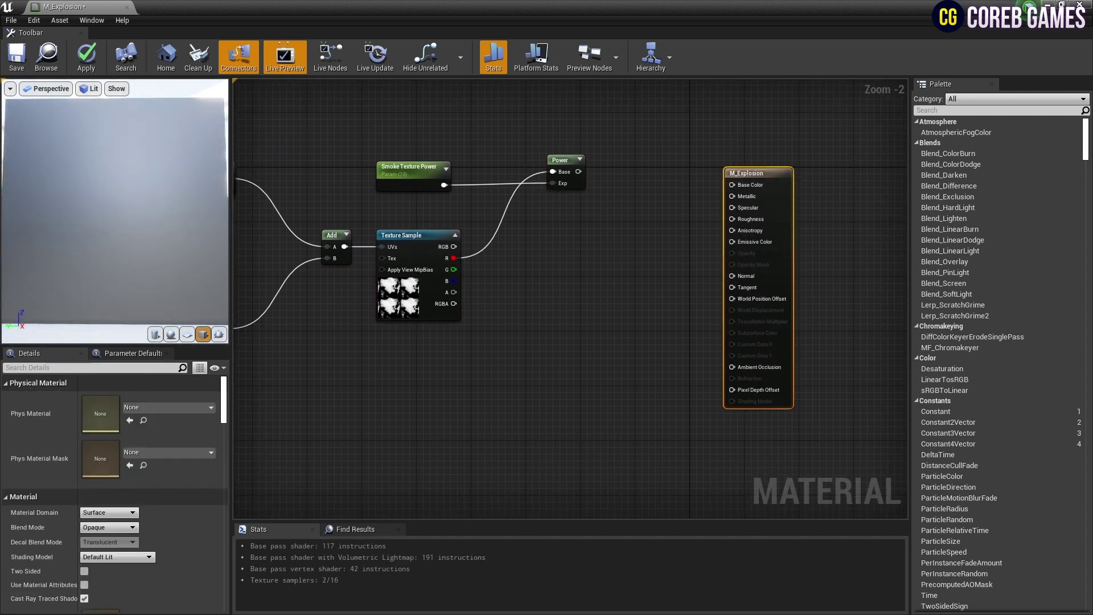
- Add a RadialGradientExponential node to the smoke material graph
{"action": "right_click_drag", "start_coordinate": [510, 340], "coordinate": [532, 292]}
{"action": "right_click", "coordinate": [531, 293]}
{"action": "type", "text": "radial"}
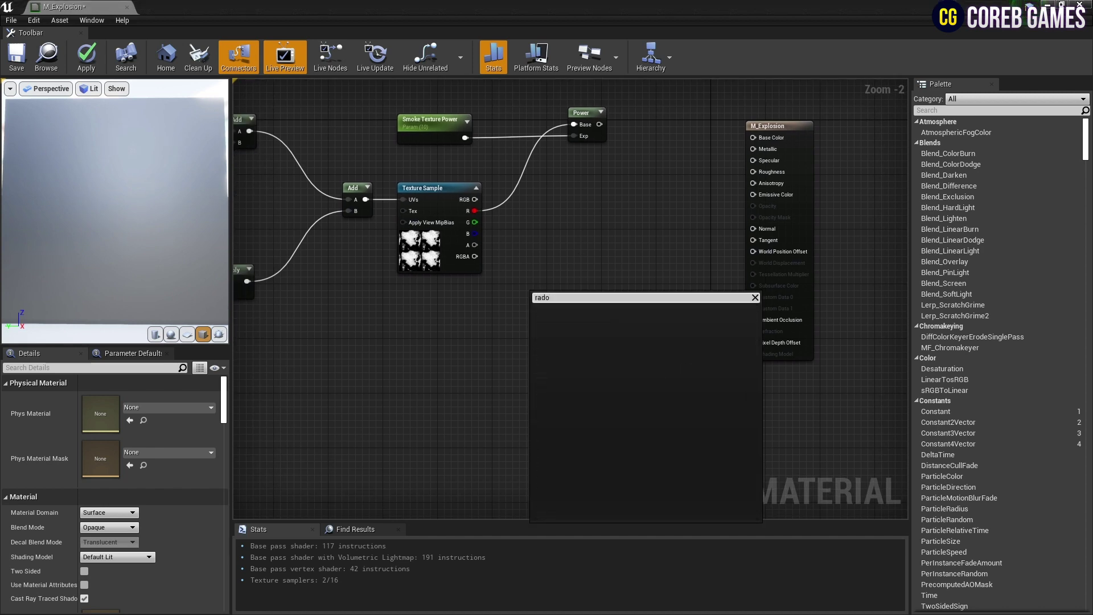
{"action": "left_click", "coordinate": [579, 319]}
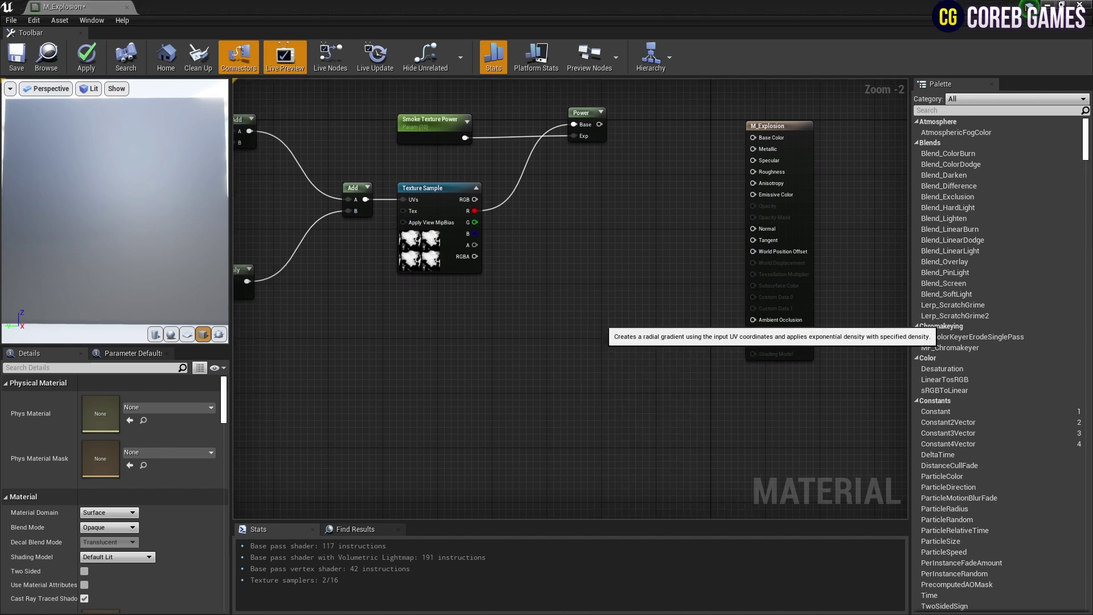
- Create a Scalar Parameter 'Radius' with default 0.5 and feed it into the gradient's Radius input
{"action": "right_click_drag", "start_coordinate": [380, 313], "coordinate": [449, 293]}
{"action": "left_click", "coordinate": [450, 293]}
{"action": "type", "text": "Radius"}
{"action": "type", "text": "0"}
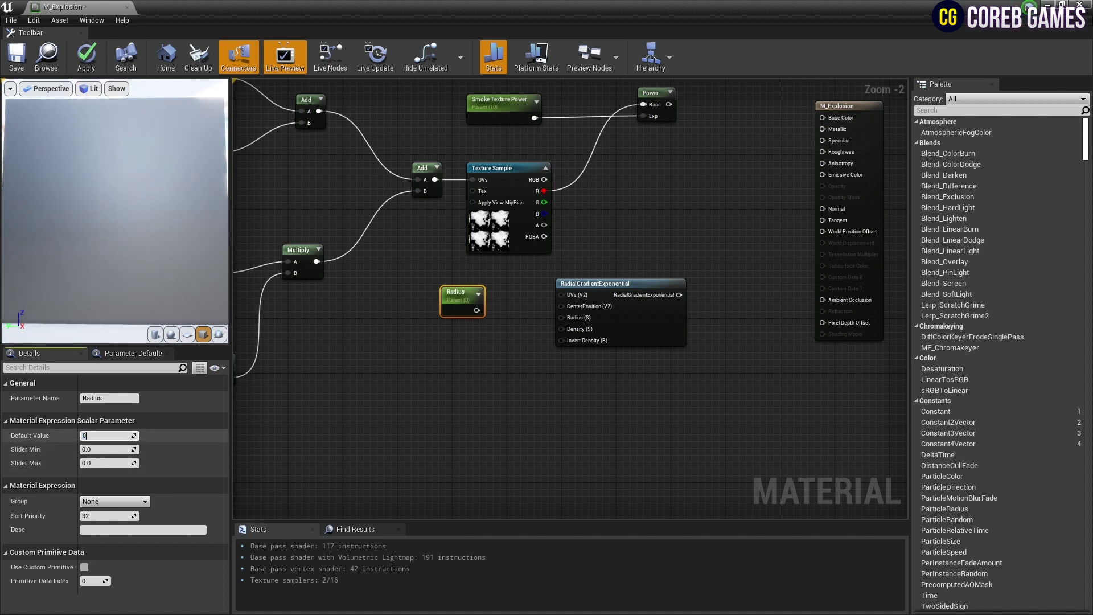
{"action": "type", "text": ".5"}
{"action": "key", "text": "Return"}
{"action": "left_click_drag", "start_coordinate": [481, 310], "coordinate": [561, 317]}
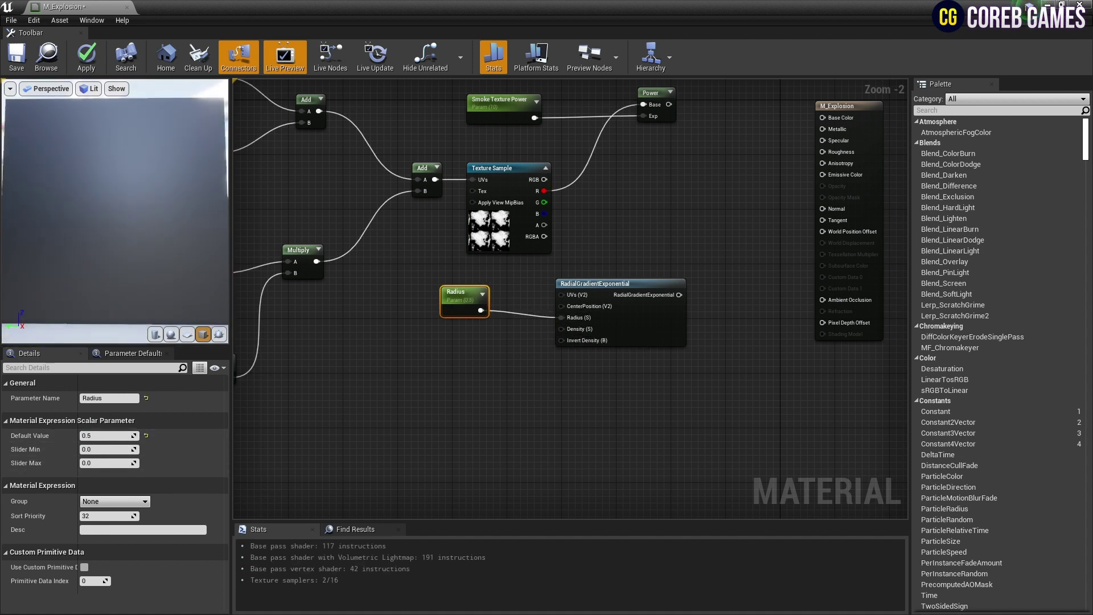
- Multiply the smoke texture's red channel by the radial gradient in a new Multiply node
{"action": "right_click_drag", "start_coordinate": [631, 236], "coordinate": [480, 317]}
{"action": "left_click", "coordinate": [481, 317]}
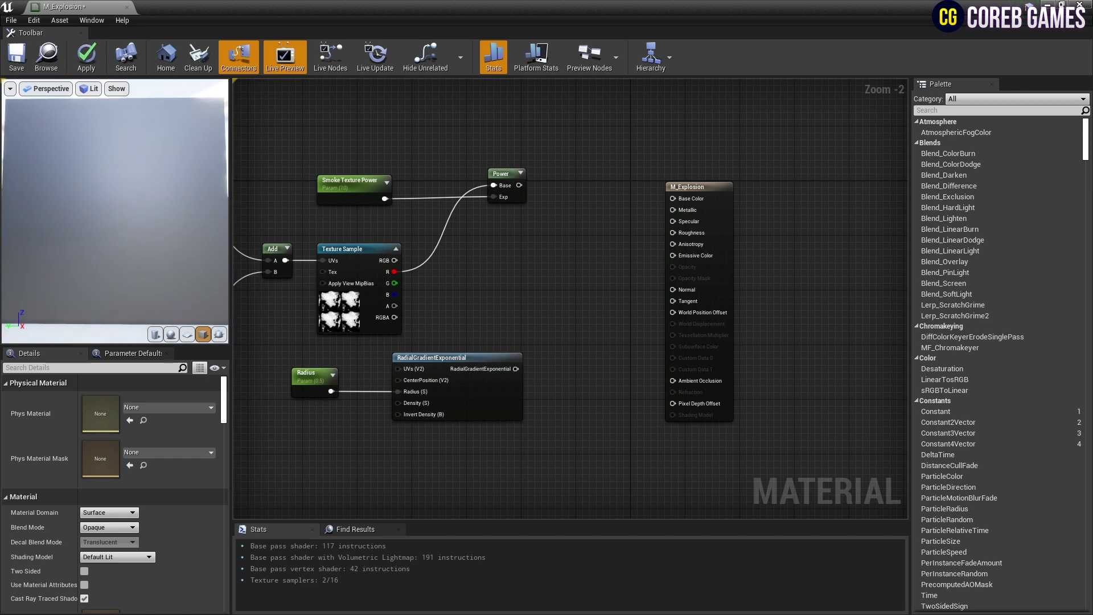
{"action": "left_click", "coordinate": [566, 283]}
{"action": "left_click_drag", "start_coordinate": [392, 250], "coordinate": [399, 256]}
{"action": "left_click_drag", "start_coordinate": [491, 279], "coordinate": [568, 296]}
{"action": "left_click_drag", "start_coordinate": [515, 368], "coordinate": [568, 307]}
- Preview the gradient-masked smoke on the Multiply node, then stop previewing
{"action": "left_click_drag", "start_coordinate": [364, 255], "coordinate": [358, 249]}
{"action": "right_click", "coordinate": [572, 284]}
{"action": "left_click", "coordinate": [616, 331]}
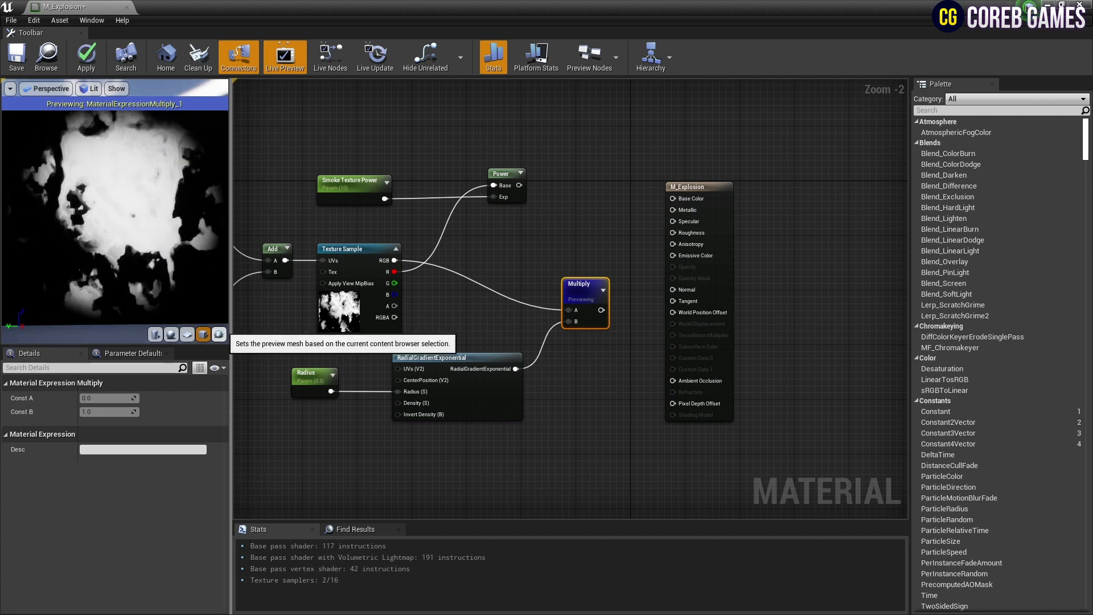
{"action": "right_click", "coordinate": [569, 288]}
{"action": "left_click", "coordinate": [615, 335]}
{"action": "right_click_drag", "start_coordinate": [615, 335], "coordinate": [600, 398]}
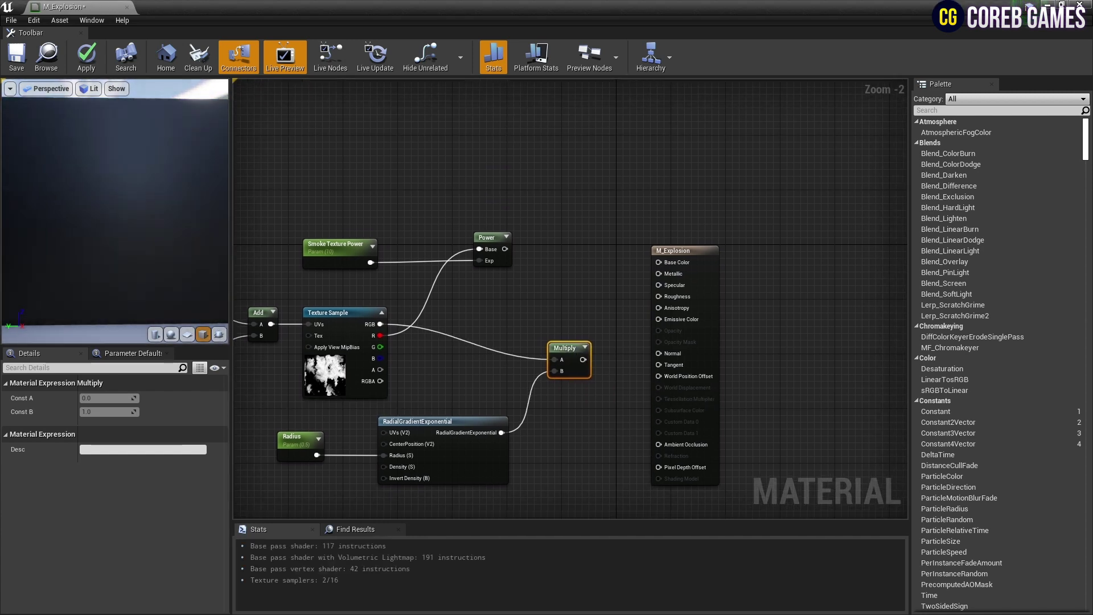
- Add a Particle Color node to the material graph
{"action": "left_click_drag", "start_coordinate": [671, 250], "coordinate": [765, 244]}
{"action": "right_click_drag", "start_coordinate": [456, 171], "coordinate": [517, 265]}
{"action": "right_click", "coordinate": [376, 136]}
{"action": "type", "text": "Particle co"}
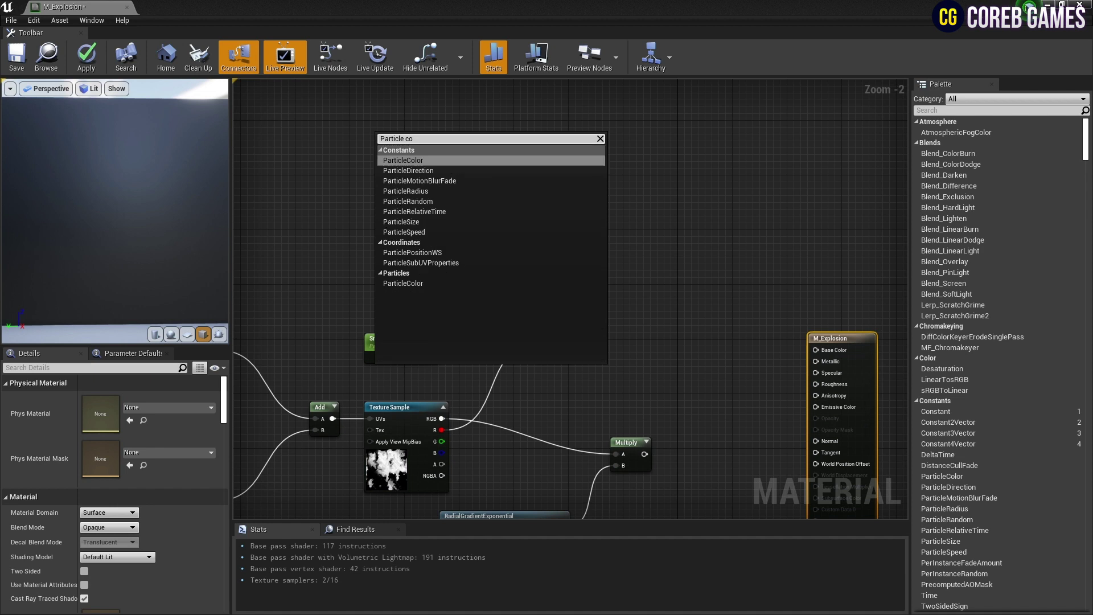
{"action": "key", "text": "Return"}
{"action": "left_click_drag", "start_coordinate": [398, 142], "coordinate": [545, 213]}
{"action": "right_click_drag", "start_coordinate": [545, 213], "coordinate": [408, 164]}
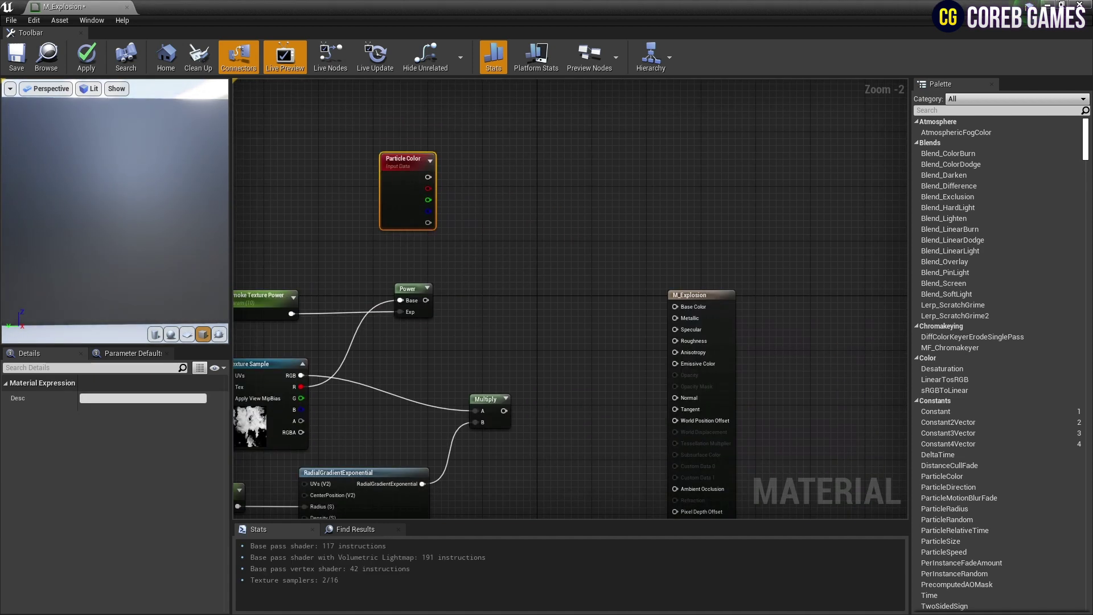
- Multiply particle RGB by Power for emissive, and particle alpha by masked smoke into Opacity
{"action": "key", "text": "ctrl+v"}
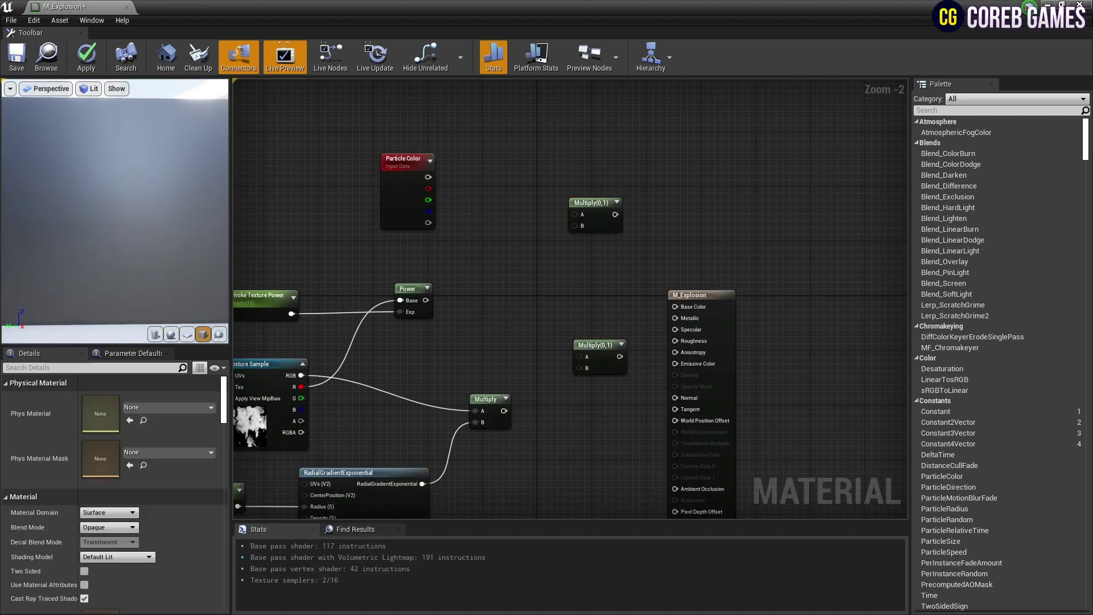
{"action": "left_click_drag", "start_coordinate": [428, 177], "coordinate": [523, 191]}
{"action": "left_click_drag", "start_coordinate": [434, 297], "coordinate": [542, 171]}
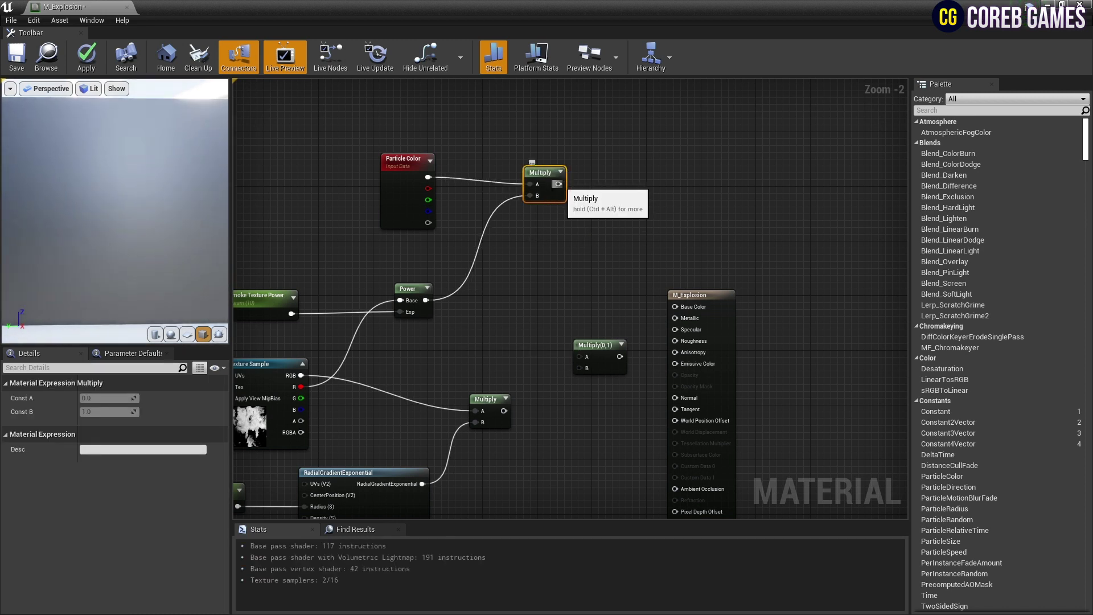
{"action": "left_click_drag", "start_coordinate": [595, 345], "coordinate": [579, 351]}
{"action": "left_click_drag", "start_coordinate": [428, 222], "coordinate": [564, 361]}
{"action": "left_click_drag", "start_coordinate": [504, 411], "coordinate": [675, 375]}
{"action": "left_click_drag", "start_coordinate": [563, 343], "coordinate": [570, 357]}
- Set the material's Blend Mode to Translucent and save M_Explosion
{"action": "left_click", "coordinate": [695, 295]}
{"action": "left_click", "coordinate": [108, 528]}
{"action": "left_click", "coordinate": [105, 549]}
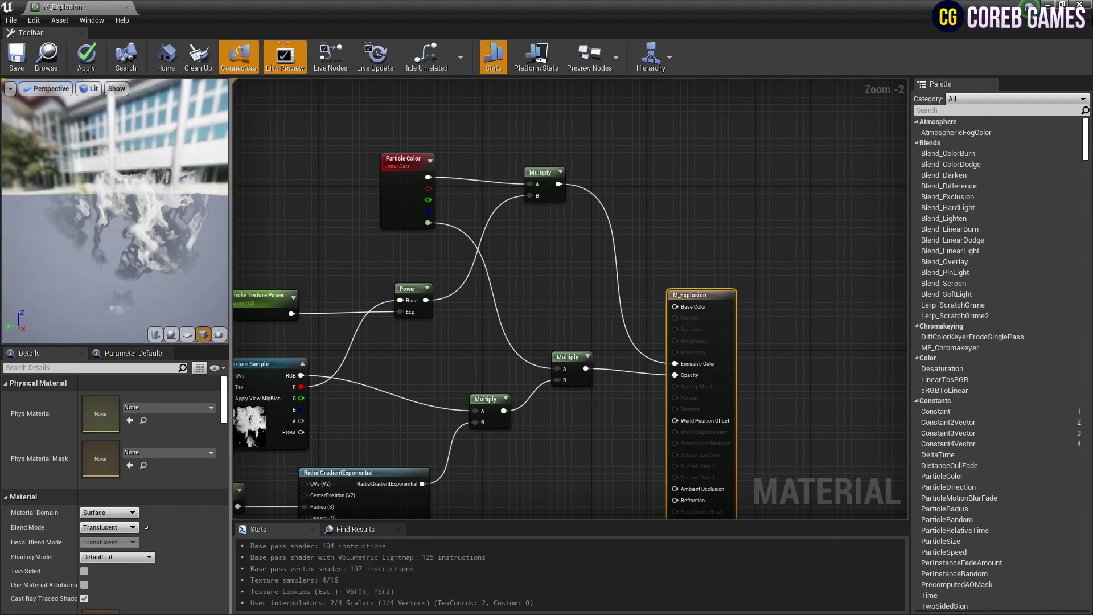
{"action": "scroll", "coordinate": [683, 296], "scroll_direction": "down", "scroll_amount": 2}
{"action": "right_click_drag", "start_coordinate": [569, 284], "coordinate": [586, 363]}
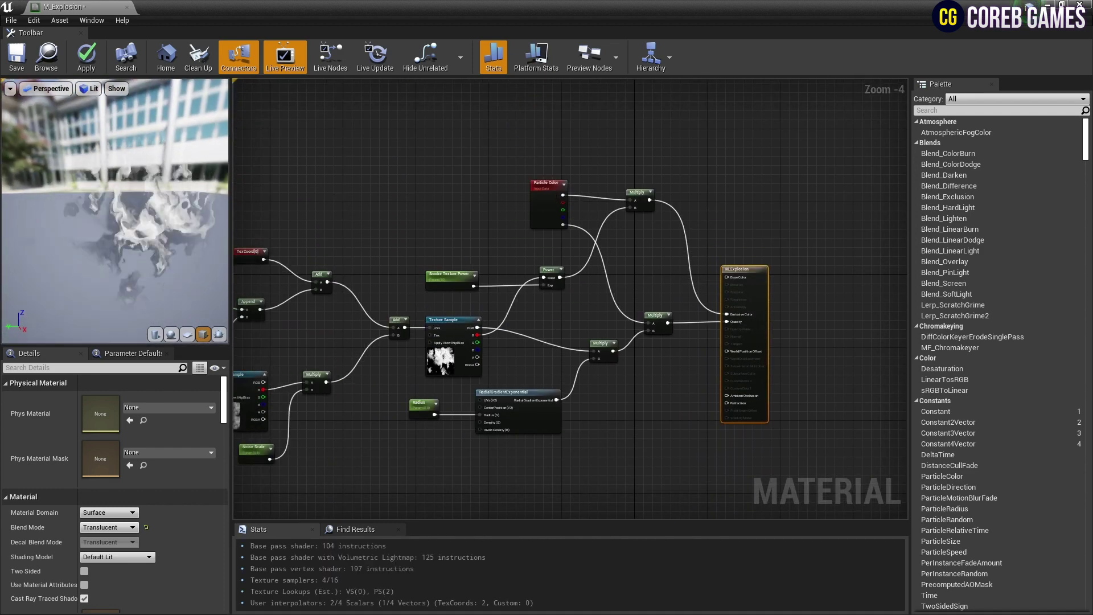
{"action": "scroll", "coordinate": [683, 335], "scroll_direction": "up", "scroll_amount": 2}
{"action": "left_click", "coordinate": [17, 57]}
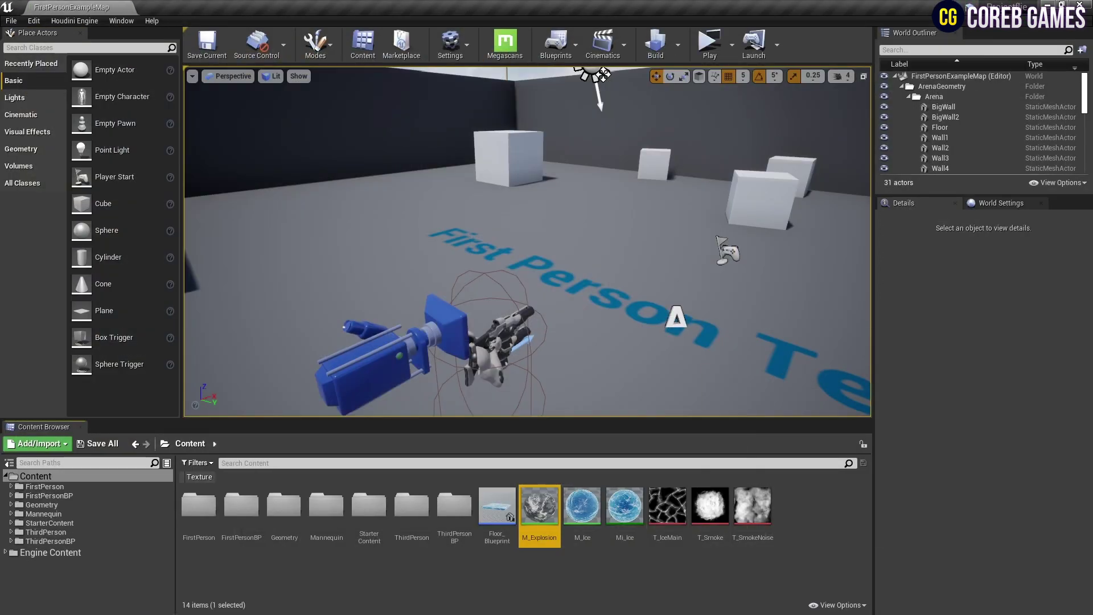
- Create the P_Explosion2 particle system and open it in Cascade
{"action": "right_click", "coordinate": [785, 500]}
{"action": "left_click", "coordinate": [814, 281]}
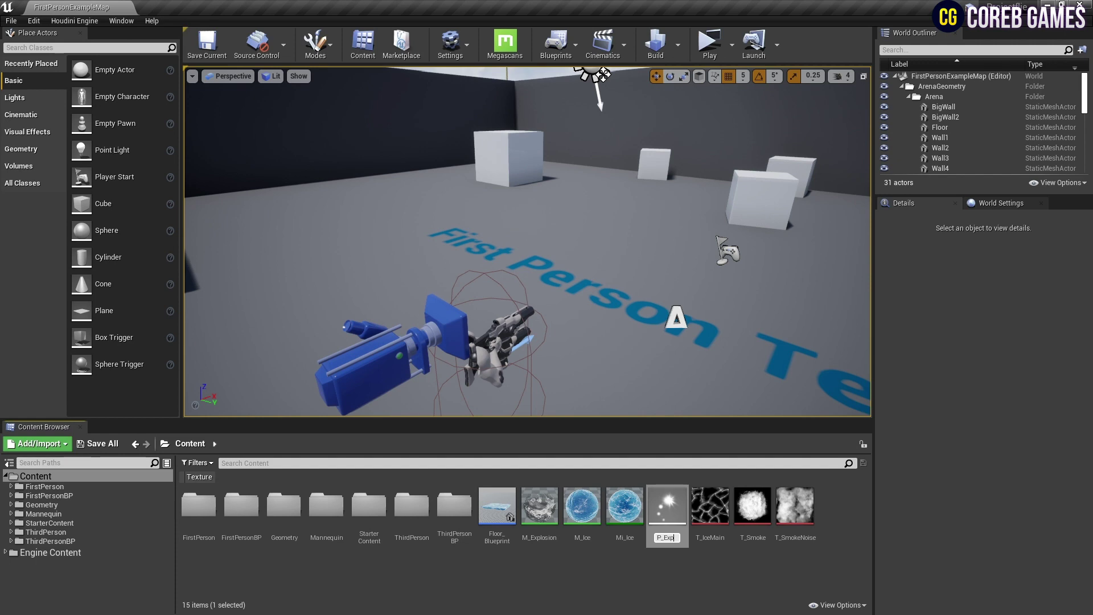
{"action": "double_click", "coordinate": [667, 506]}
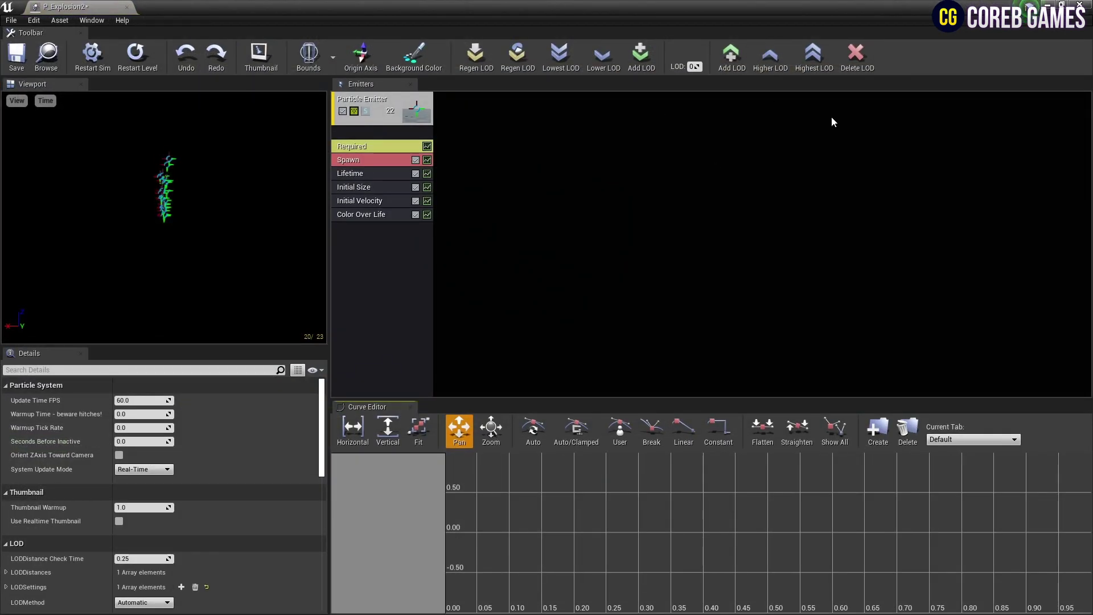
- Assign M_Explosion as the material in the emitter's Required module
{"action": "left_click", "coordinate": [364, 100]}
{"action": "left_click", "coordinate": [364, 146]}
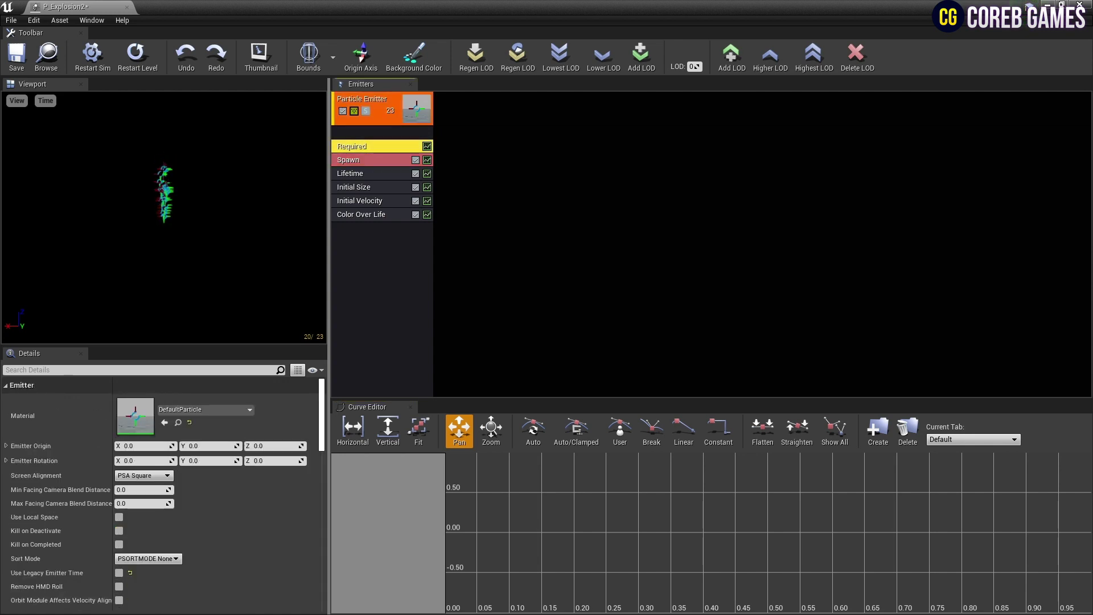
{"action": "left_click", "coordinate": [205, 410]}
{"action": "type", "text": "exp"}
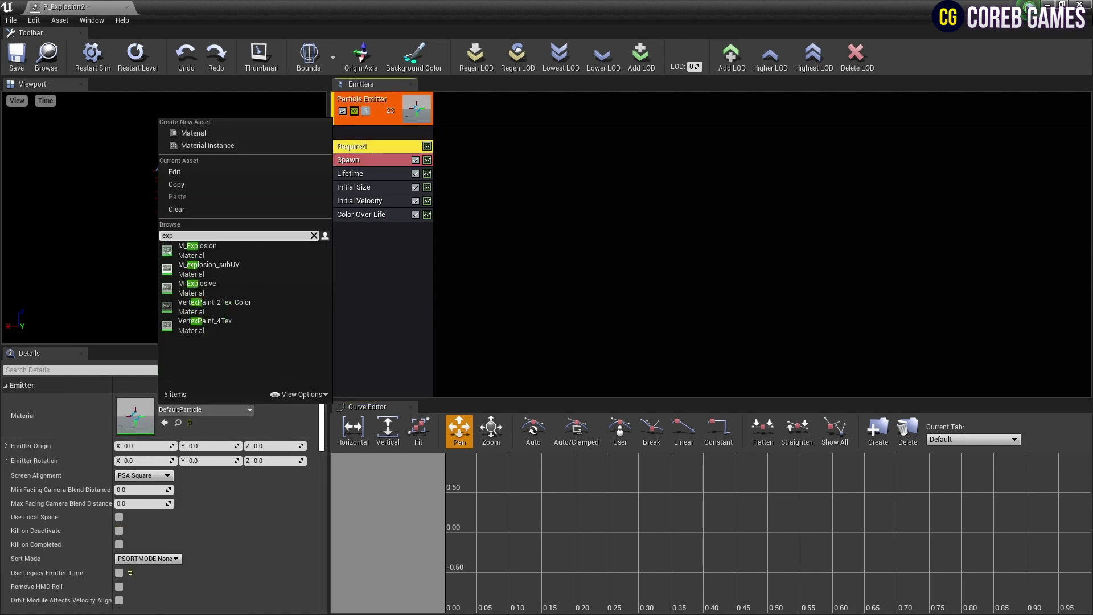
{"action": "type", "text": "lo"}
{"action": "left_click", "coordinate": [205, 250]}
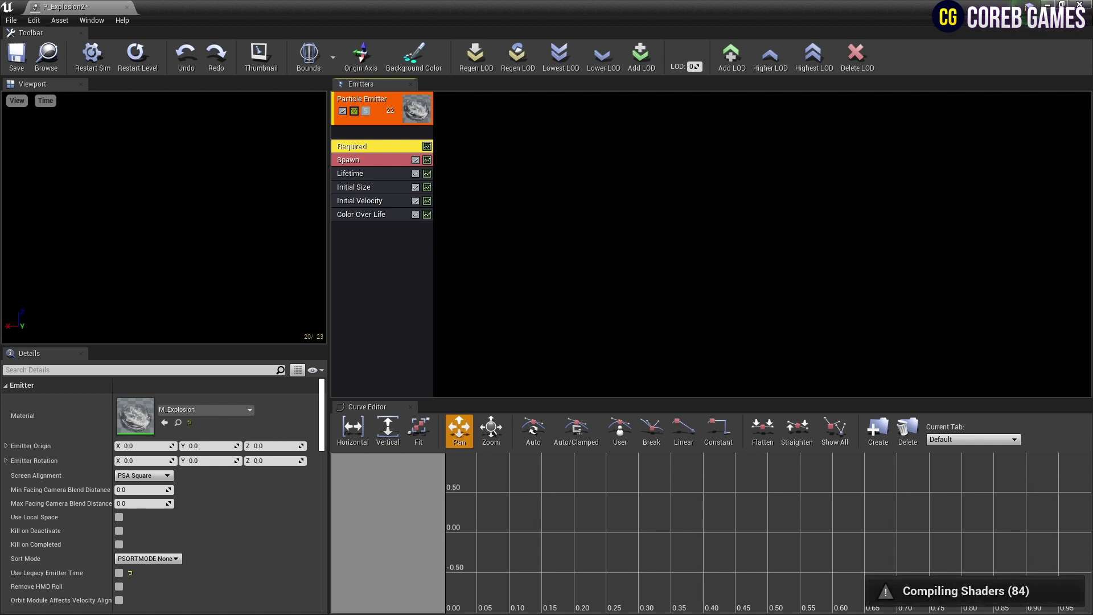
- Set Spawn Rate to 0 with a 60-particle burst and Emitter Loops 1
{"action": "left_click", "coordinate": [365, 160]}
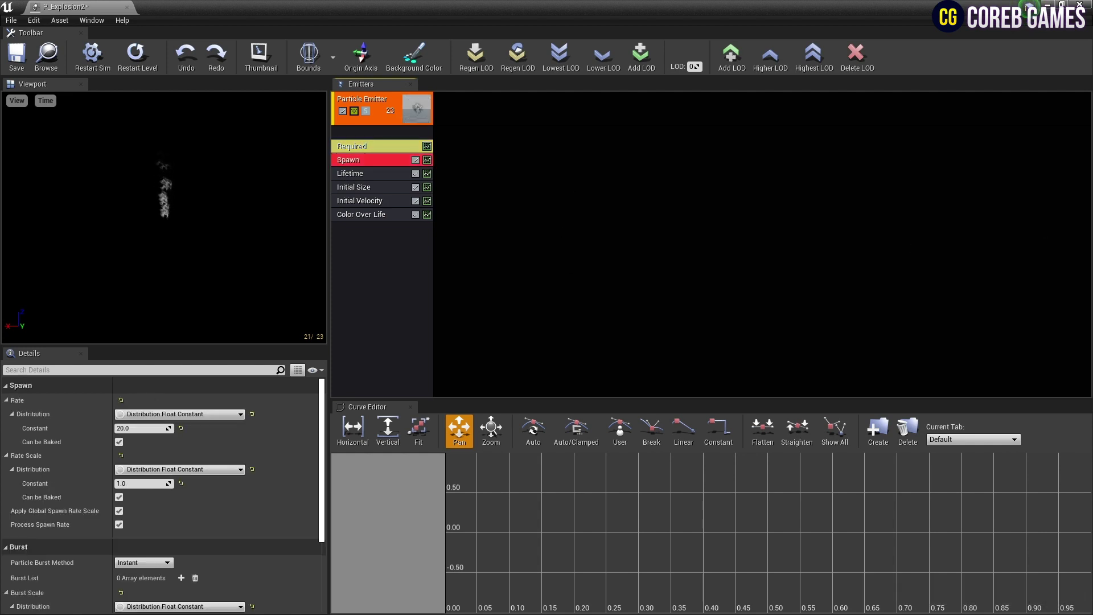
{"action": "key", "text": "Return"}
{"action": "scroll", "coordinate": [181, 512], "scroll_direction": "down", "scroll_amount": 2}
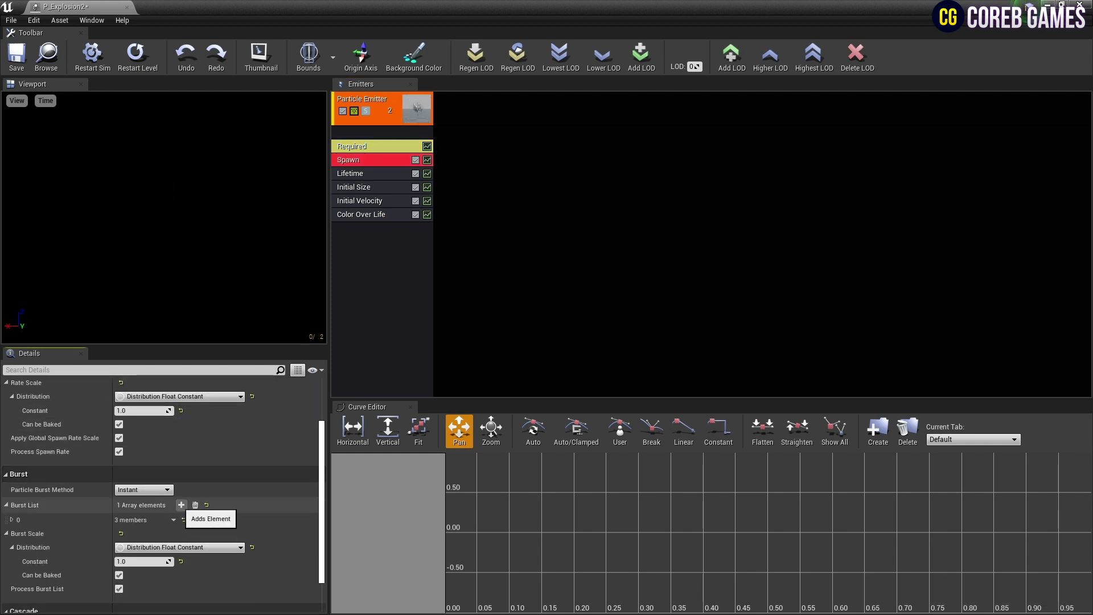
{"action": "left_click", "coordinate": [181, 505]}
{"action": "left_click", "coordinate": [142, 533]}
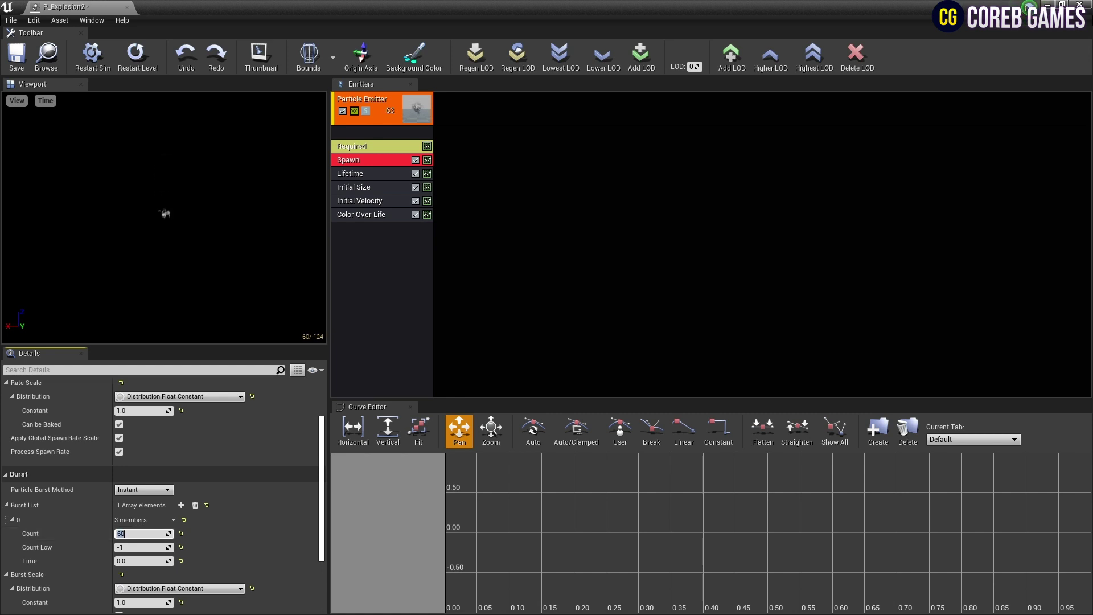
{"action": "left_click", "coordinate": [365, 146]}
{"action": "scroll", "coordinate": [160, 490], "scroll_direction": "down", "scroll_amount": 3}
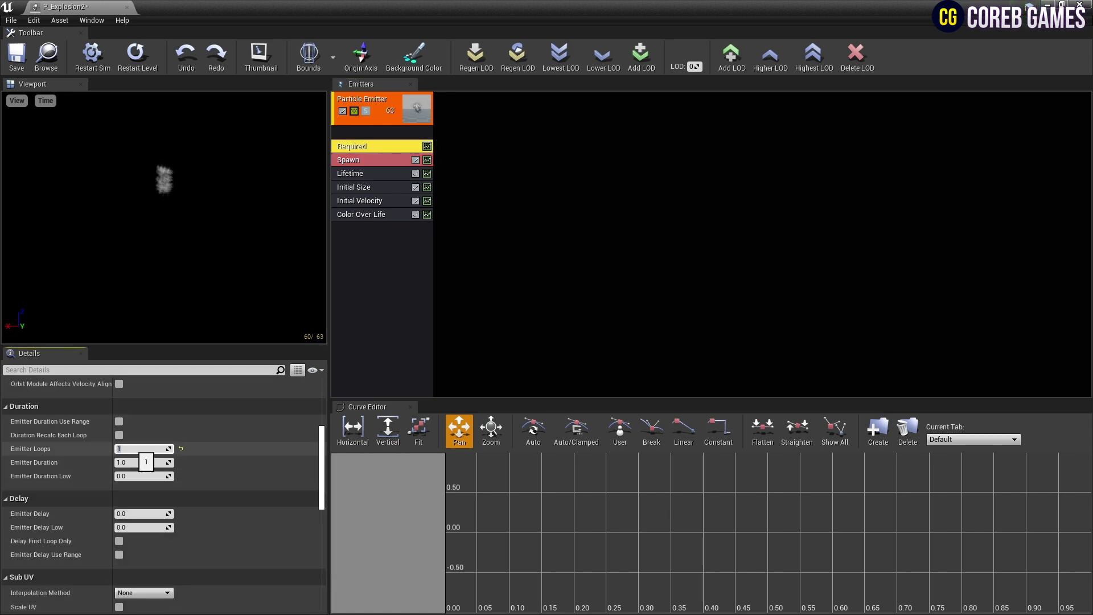
{"action": "scroll", "coordinate": [143, 450], "scroll_direction": "up", "scroll_amount": 5}
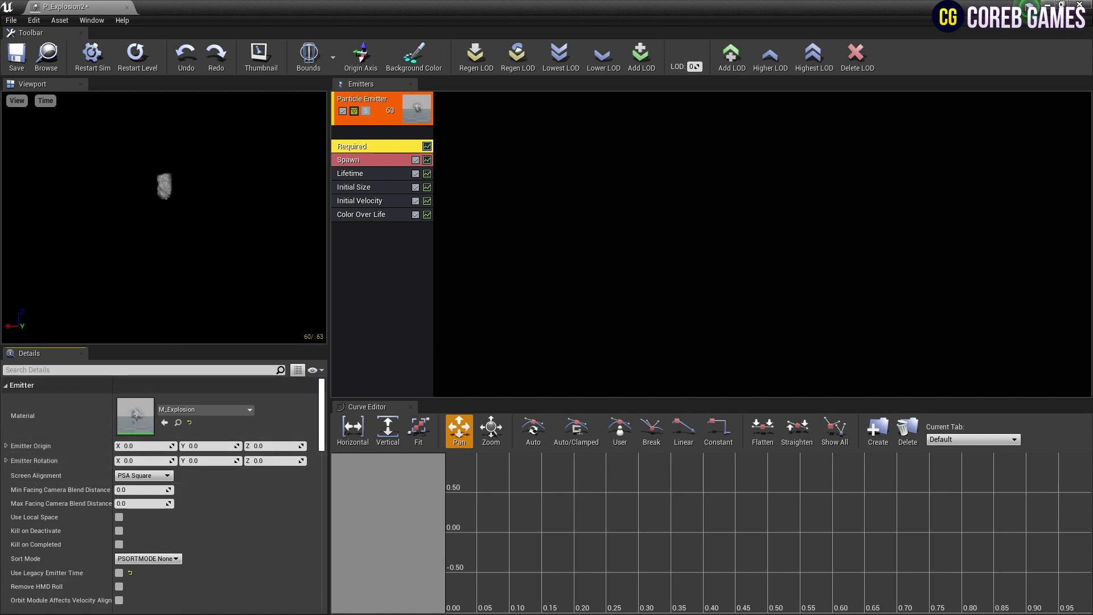
- Set Initial Size X to 450–600 and delete the Initial Velocity module
{"action": "left_click", "coordinate": [365, 173]}
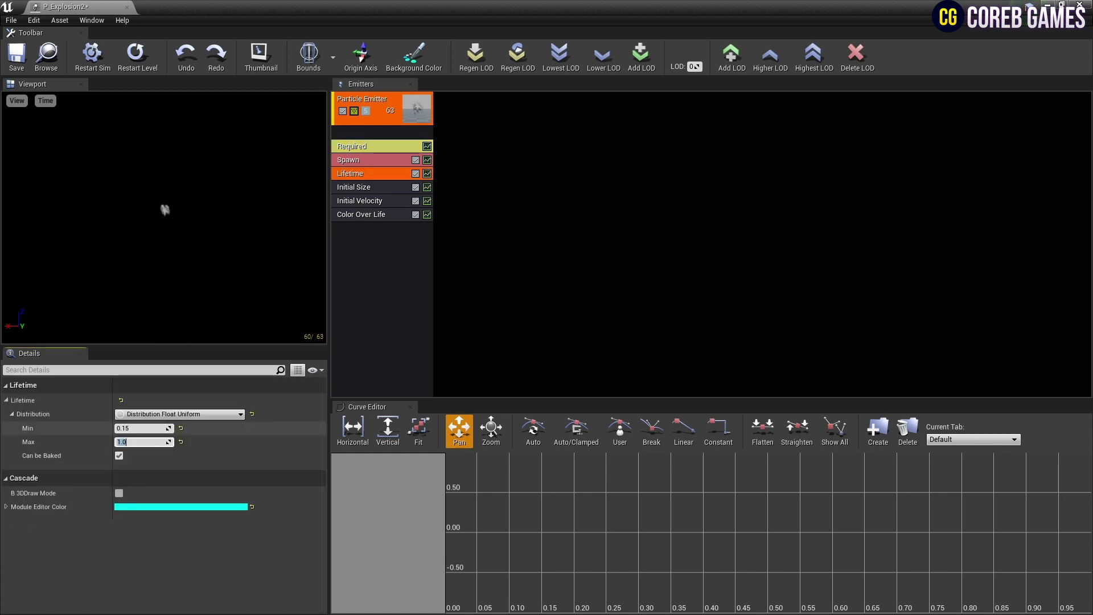
{"action": "left_click", "coordinate": [354, 187]}
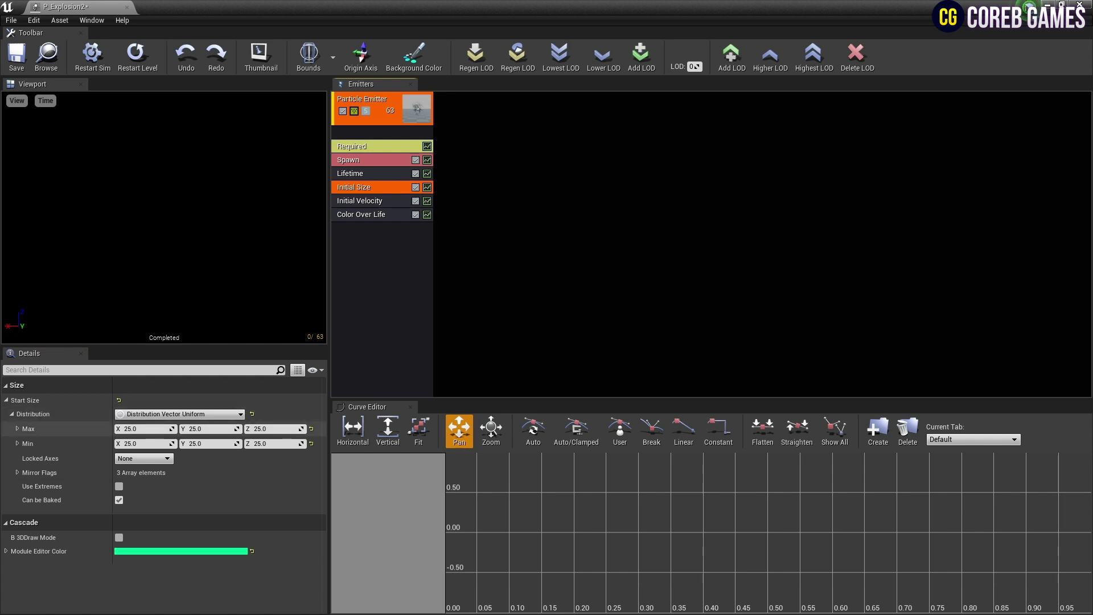
{"action": "type", "text": "600"}
{"action": "key", "text": "Return"}
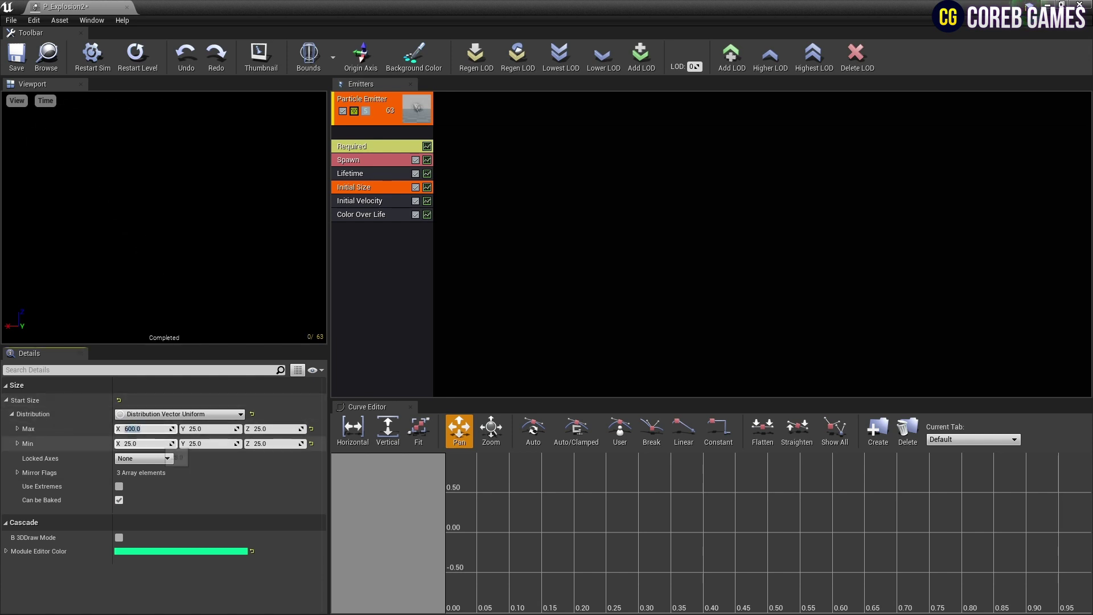
{"action": "key", "text": "Return"}
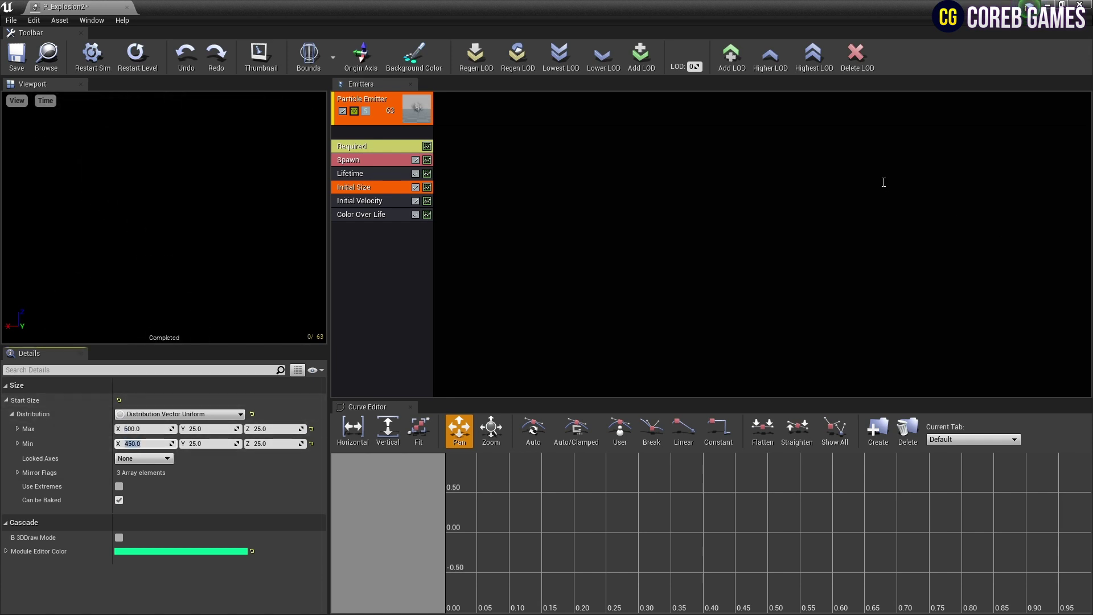
{"action": "left_click", "coordinate": [360, 200]}
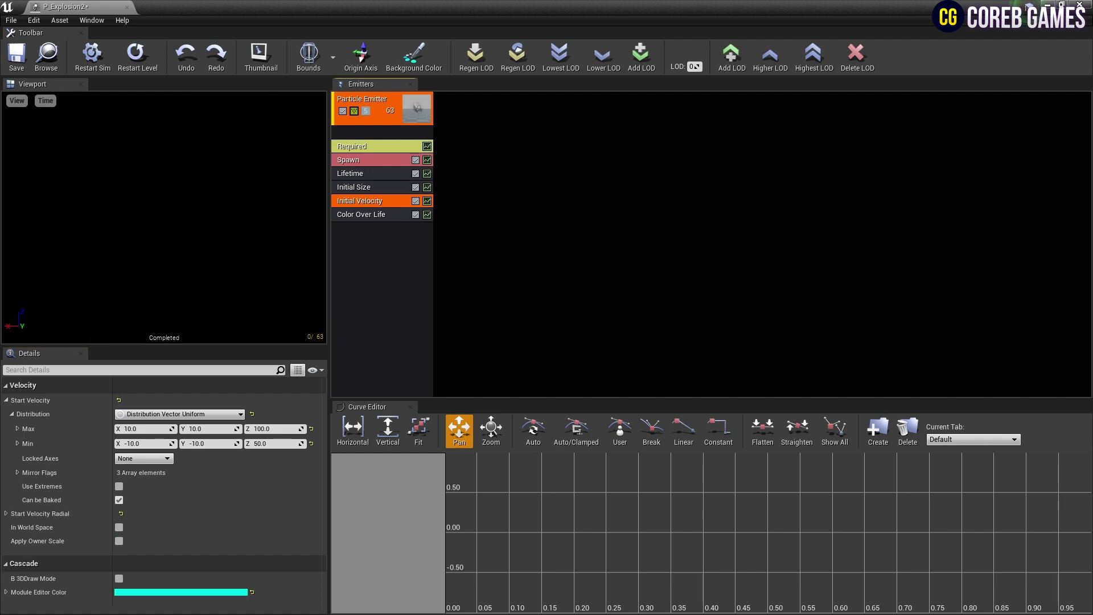
{"action": "key", "text": "Delete"}
- Add a Sphere location module with a uniform start radius of 30 to 120
{"action": "right_click", "coordinate": [372, 219]}
{"action": "type", "text": "s"}
{"action": "key", "text": "BackSpace"}
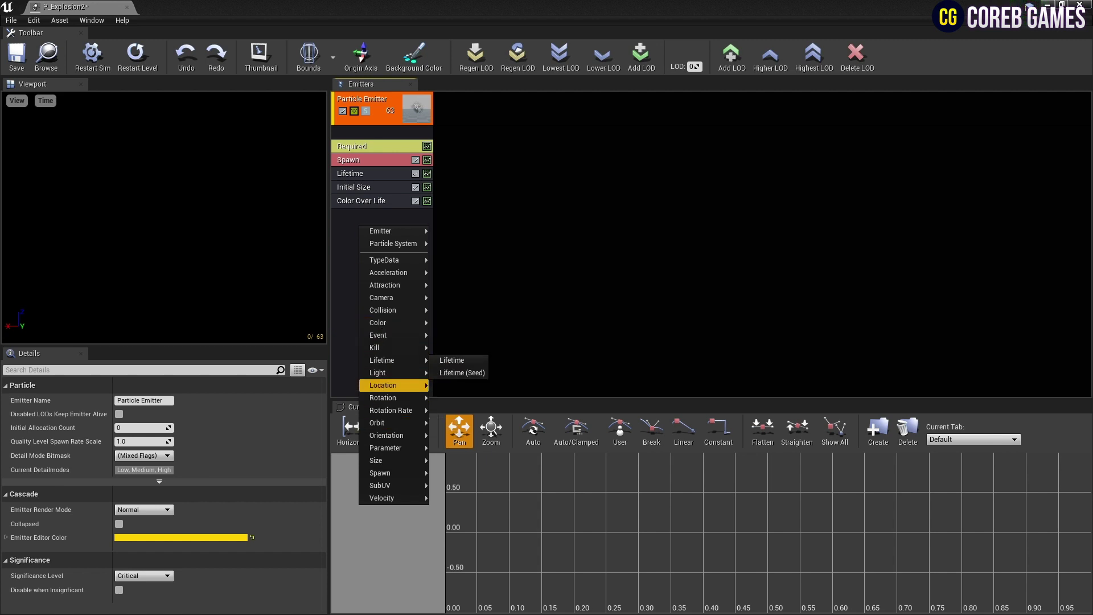
{"action": "mouse_move", "coordinate": [392, 384]}
{"action": "left_click", "coordinate": [464, 485]}
{"action": "left_click", "coordinate": [180, 414]}
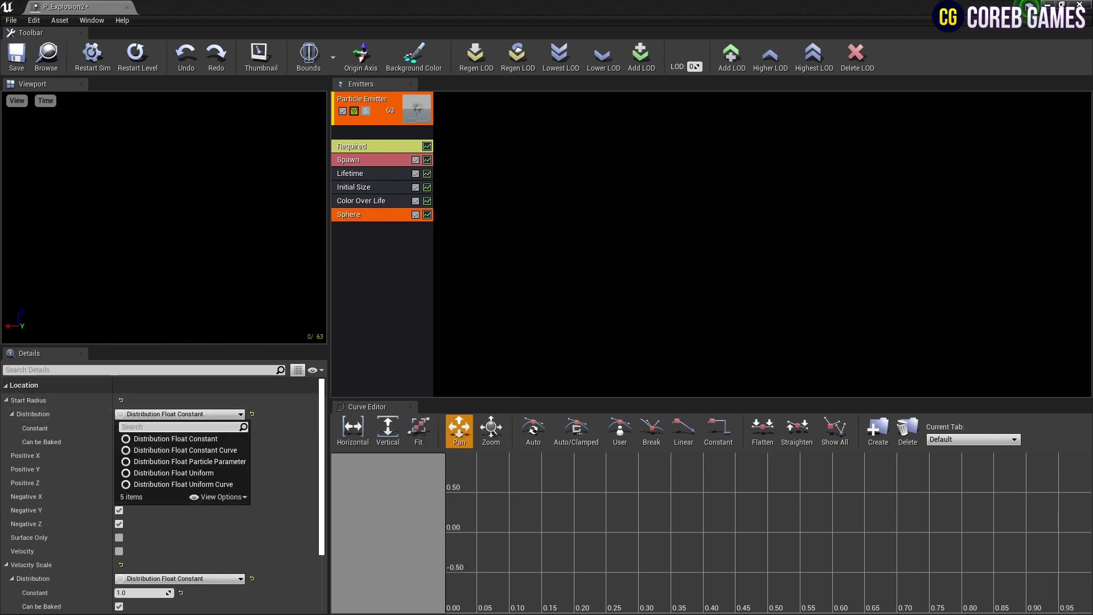
{"action": "left_click", "coordinate": [173, 472]}
{"action": "type", "text": "30"}
{"action": "key", "text": "Tab"}
{"action": "type", "text": "120"}
{"action": "key", "text": "Return"}
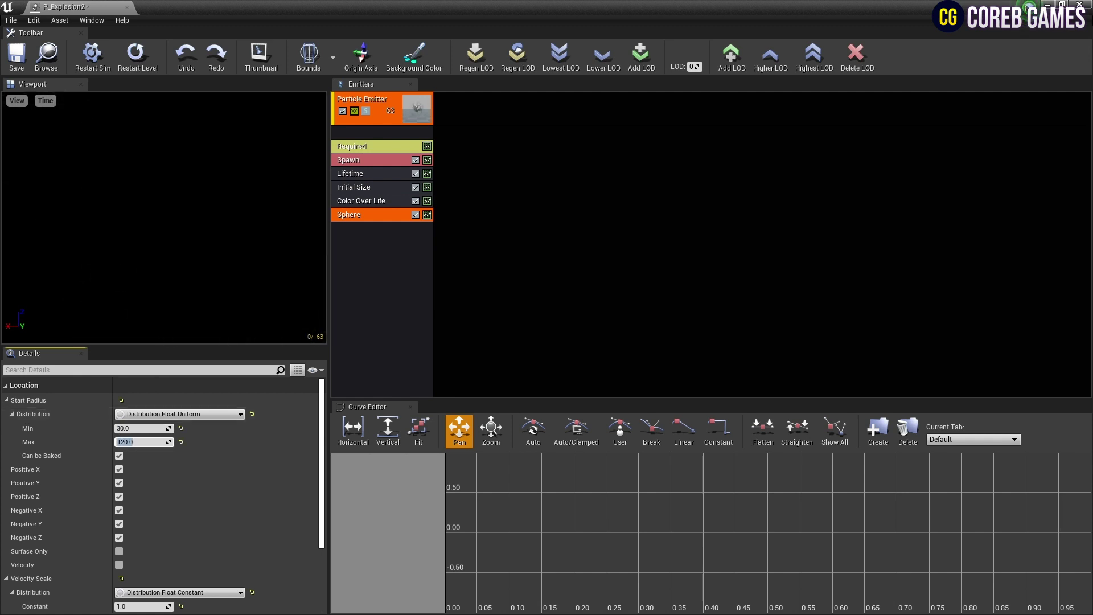
- Add an Initial Rotation module to the emitter
{"action": "left_click", "coordinate": [364, 234]}
{"action": "left_click", "coordinate": [370, 214]}
{"action": "left_click", "coordinate": [365, 234]}
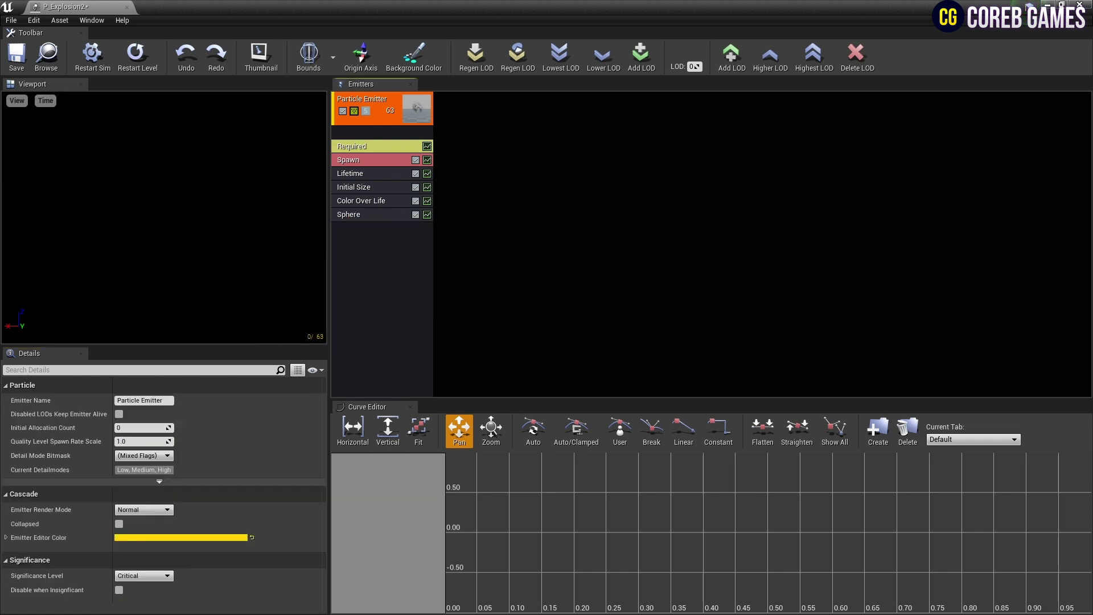
{"action": "right_click", "coordinate": [355, 231]}
{"action": "left_click", "coordinate": [379, 404]}
{"action": "left_click", "coordinate": [392, 257]}
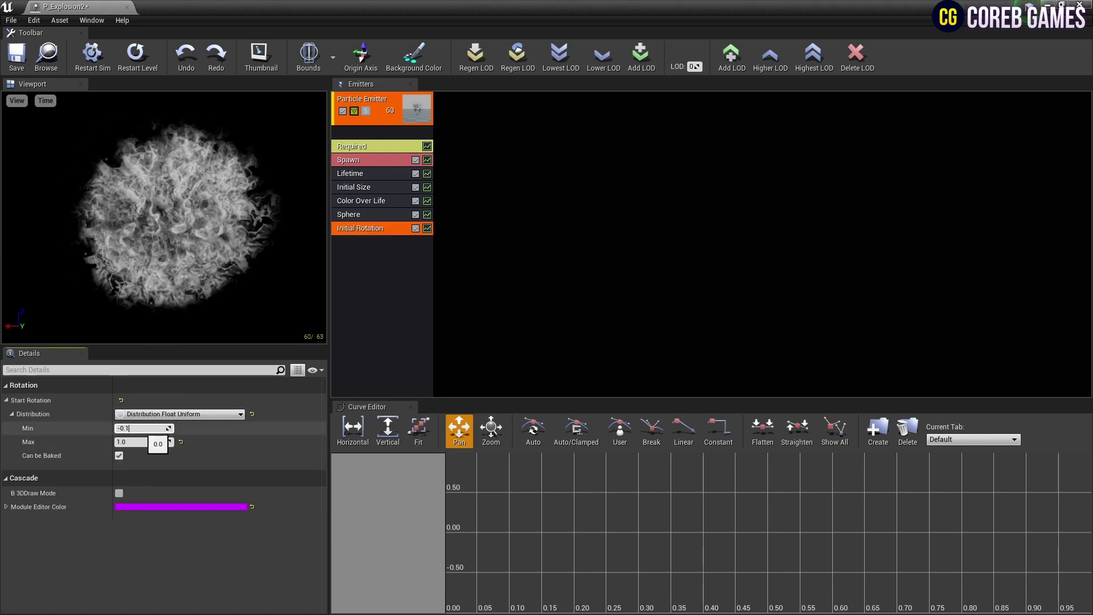
{"action": "left_click", "coordinate": [379, 274]}
- Add Scale Color / Life and give its curve three points at In Val 0, 0.2 and 0.5
{"action": "right_click", "coordinate": [366, 245]}
{"action": "type", "text": "sc"}
{"action": "mouse_move", "coordinate": [390, 277]}
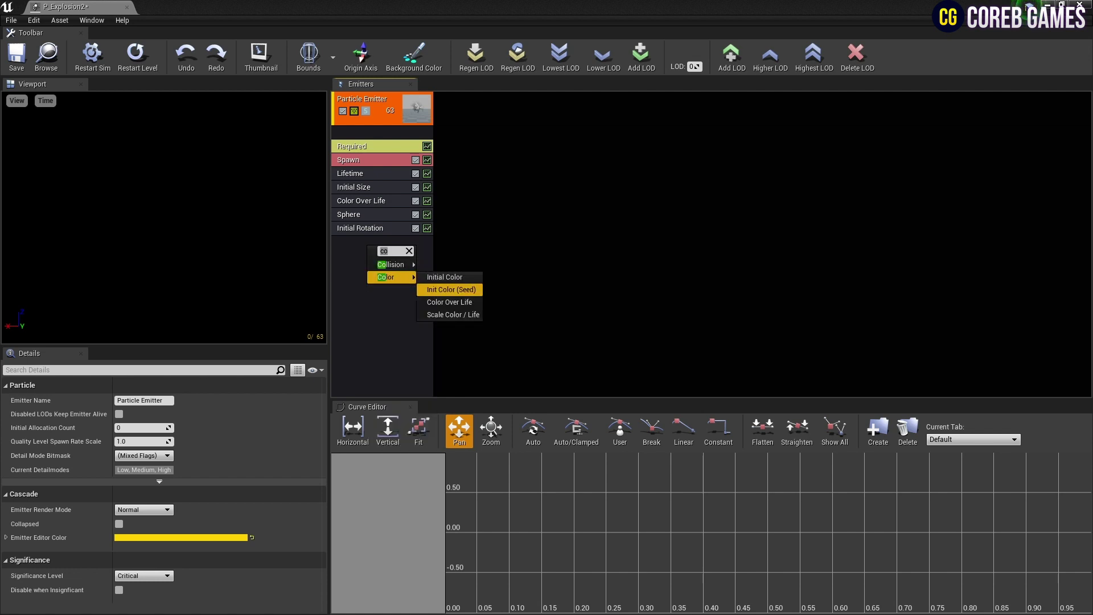
{"action": "left_click", "coordinate": [449, 314]}
{"action": "scroll", "coordinate": [168, 483], "scroll_direction": "up", "scroll_amount": 2}
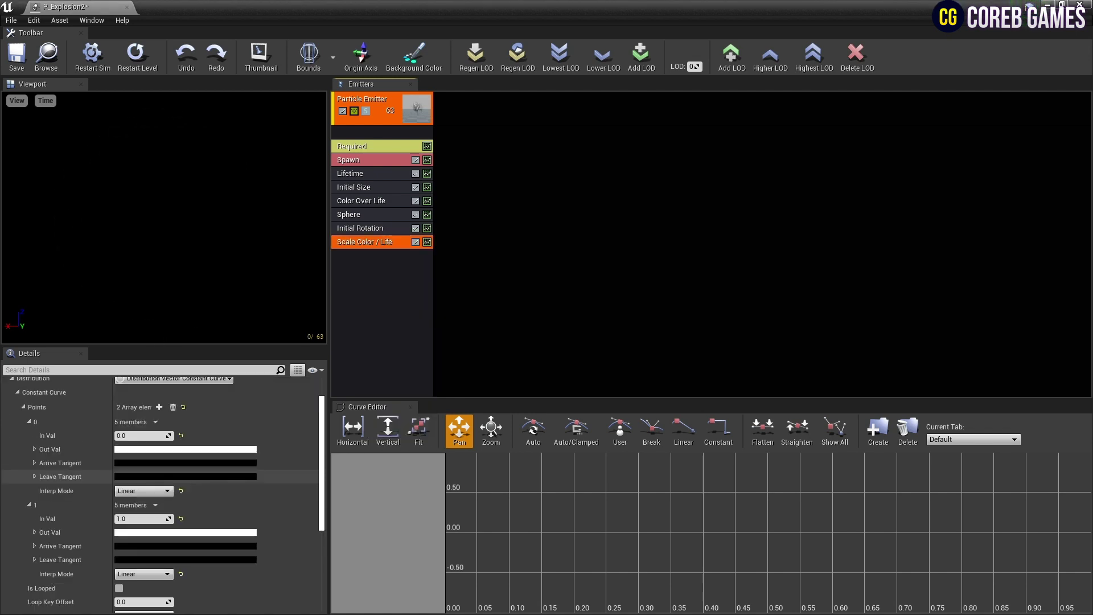
{"action": "left_click", "coordinate": [159, 388]}
{"action": "left_click", "coordinate": [142, 499]}
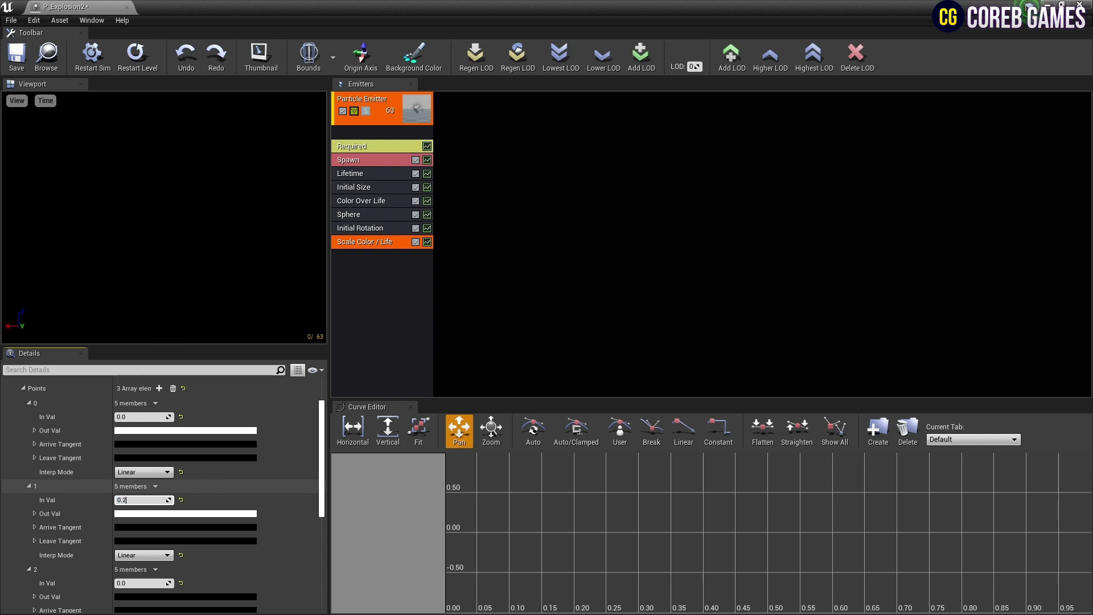
{"action": "scroll", "coordinate": [165, 541], "scroll_direction": "down", "scroll_amount": 2}
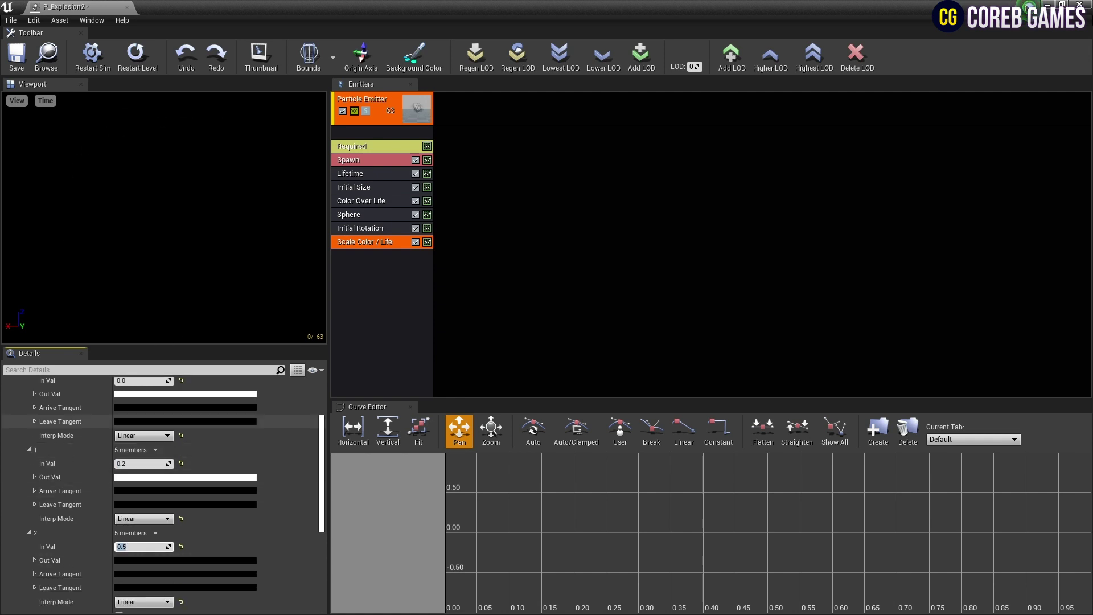
{"action": "left_click", "coordinate": [364, 102]}
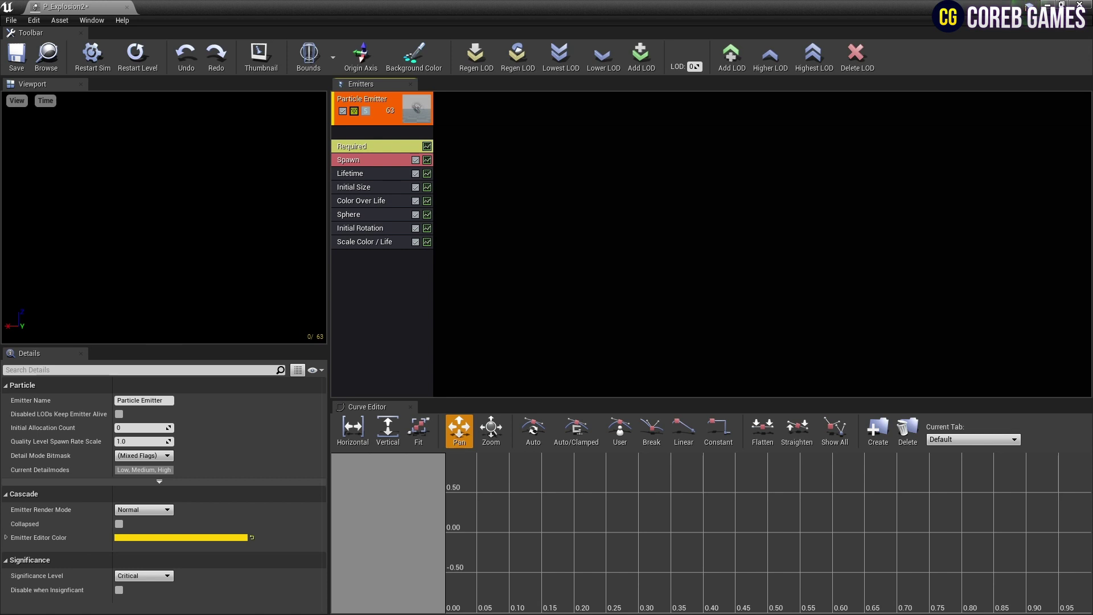
- Give the first Color Over Life point an orange colour
{"action": "left_click", "coordinate": [360, 200]}
{"action": "left_click", "coordinate": [154, 485]}
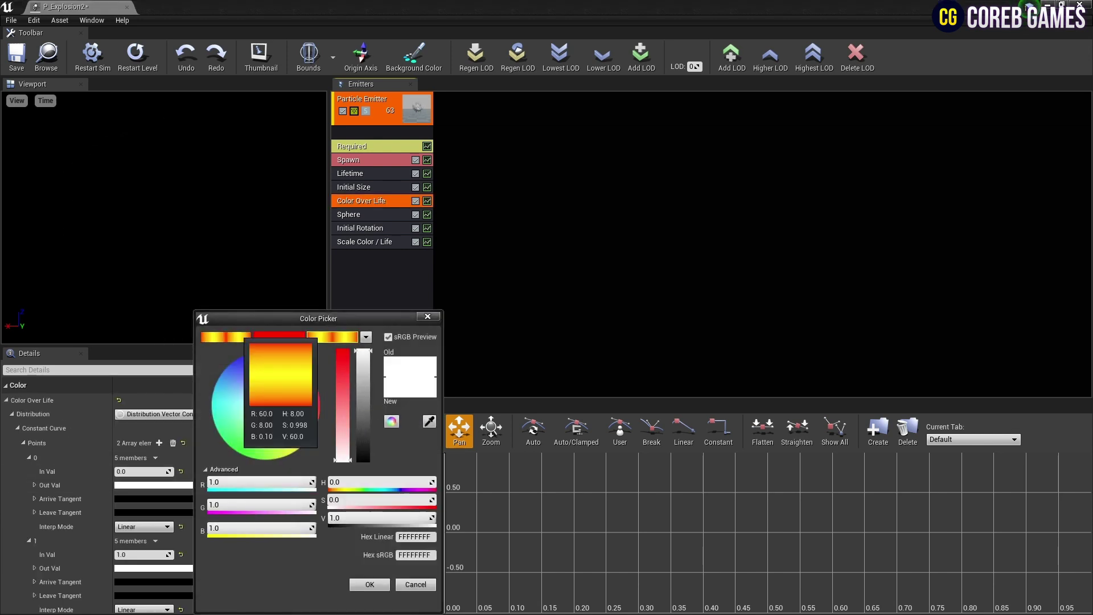
{"action": "left_click", "coordinate": [370, 584]}
{"action": "scroll", "coordinate": [159, 455], "scroll_direction": "down", "scroll_amount": 2}
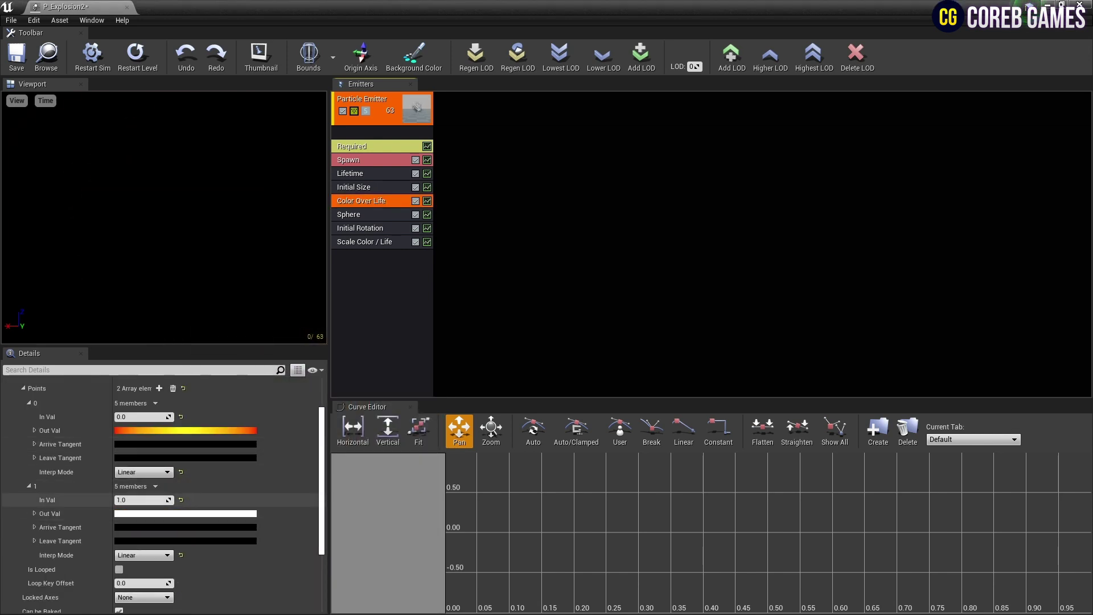
- Add a third curve point and set point 1 to In Val 0.5 with orange-yellow output
{"action": "left_click", "coordinate": [158, 388]}
{"action": "scroll", "coordinate": [159, 432], "scroll_direction": "down", "scroll_amount": 2}
{"action": "left_click", "coordinate": [185, 459]}
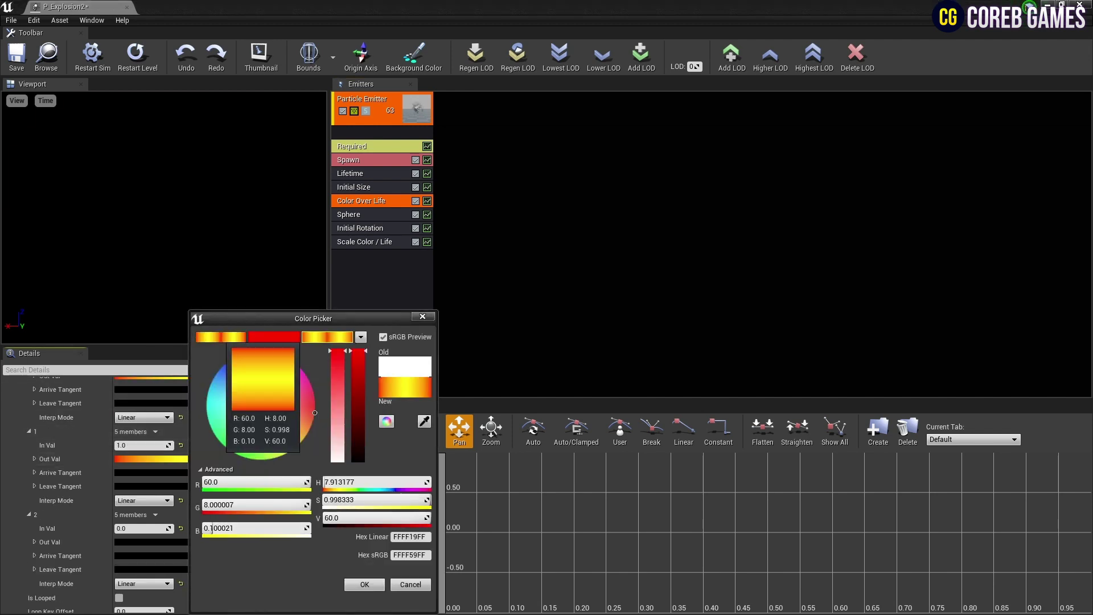
{"action": "left_click", "coordinate": [364, 582]}
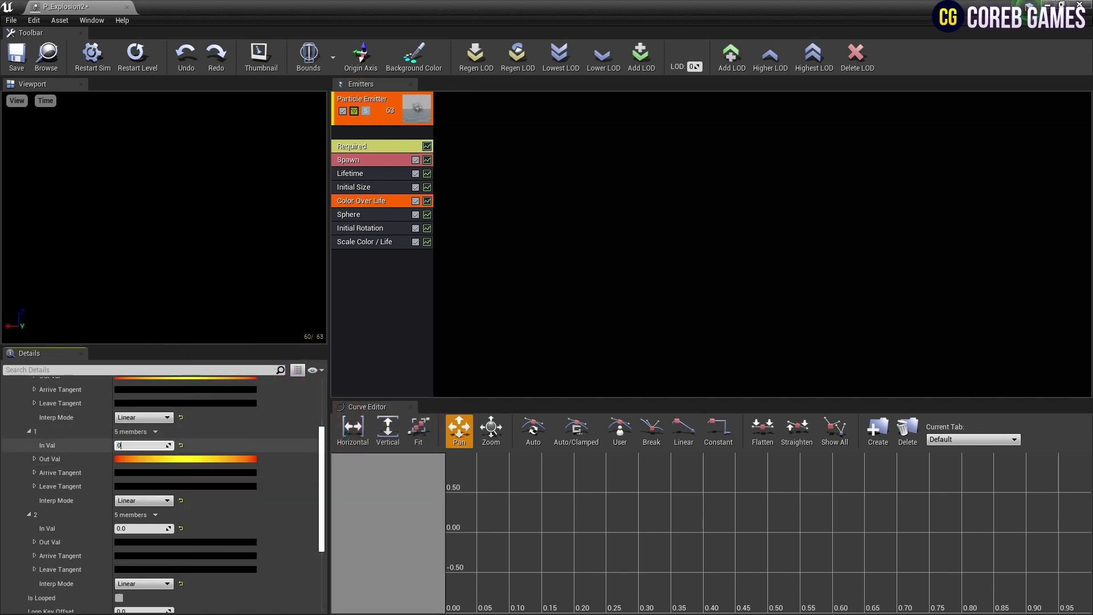
{"action": "key", "text": "Return"}
- Set point 2 to In Val 1.0 with a bright red output, R = 10
{"action": "key", "text": "Return"}
{"action": "left_click", "coordinate": [185, 541]}
{"action": "left_click", "coordinate": [255, 482]}
{"action": "type", "text": "10"}
{"action": "key", "text": "Return"}
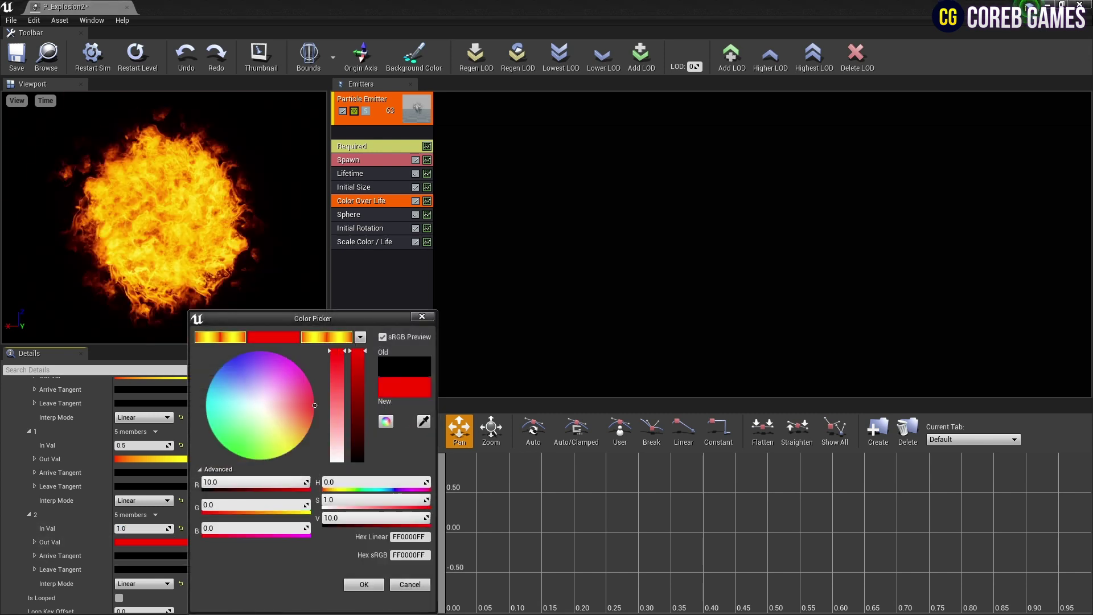
{"action": "key", "text": "Return"}
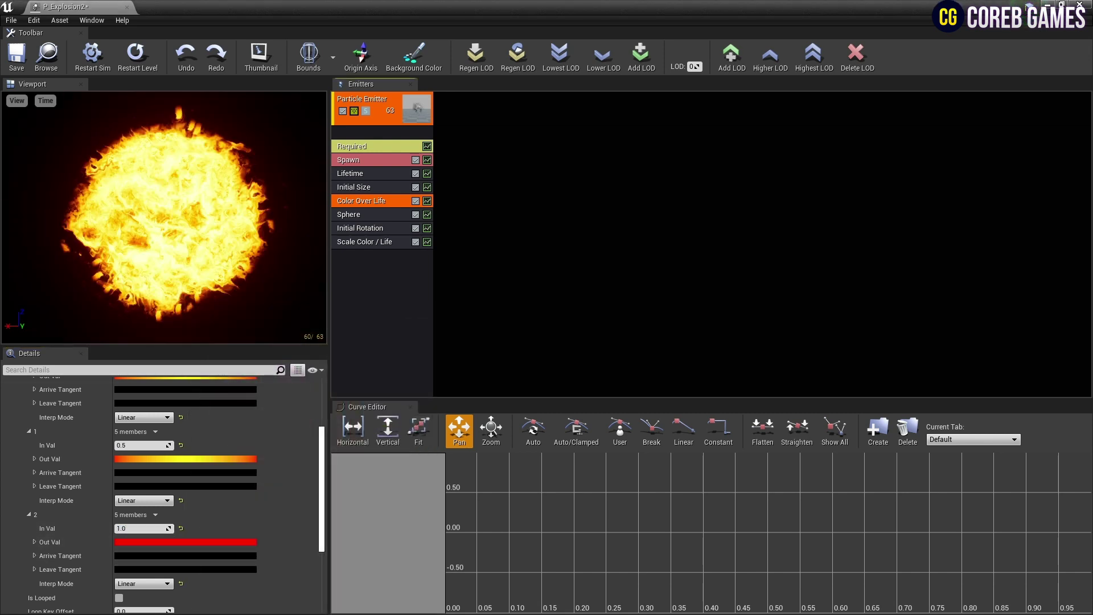
- Add a Size By Life module scaling X from 0.45 at time 0 to 1.0 at 0.4
{"action": "left_click", "coordinate": [366, 260]}
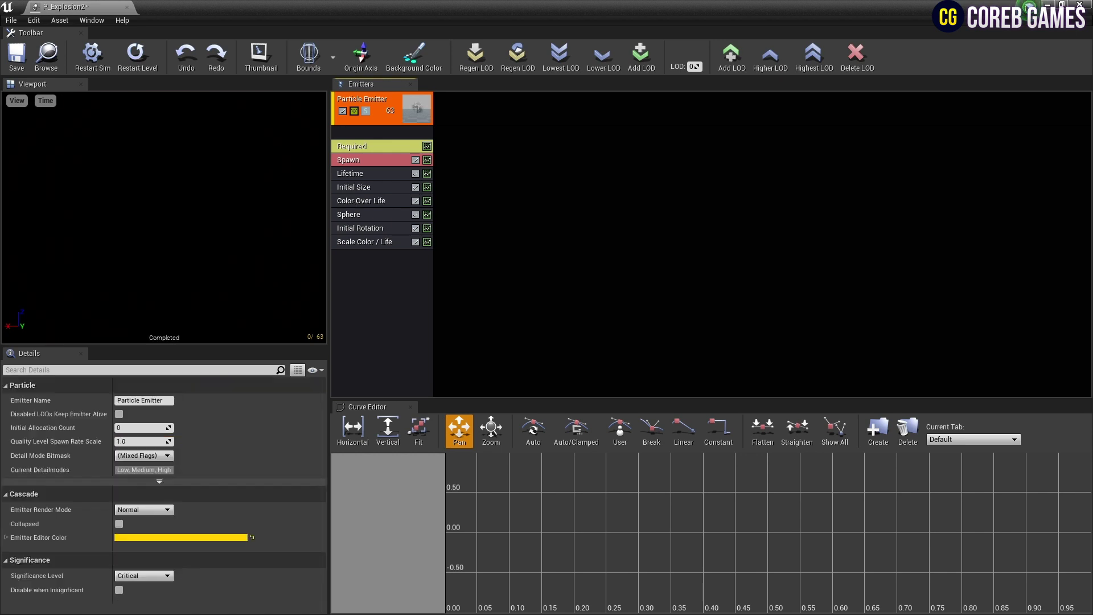
{"action": "right_click", "coordinate": [366, 259]}
{"action": "left_click", "coordinate": [467, 521]}
{"action": "left_click", "coordinate": [356, 255]}
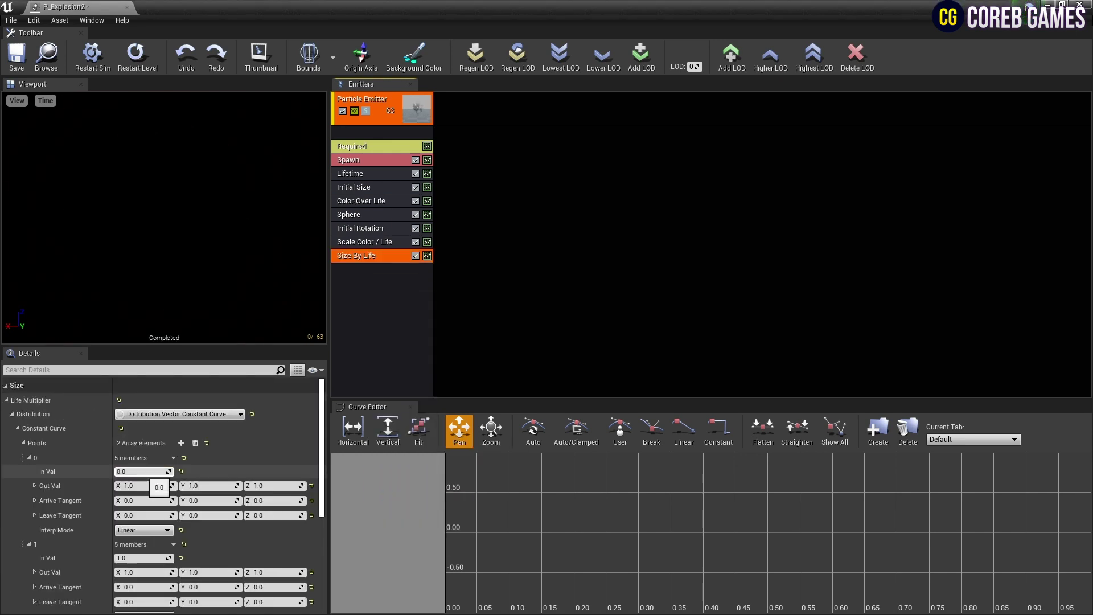
{"action": "scroll", "coordinate": [166, 478], "scroll_direction": "down", "scroll_amount": 3}
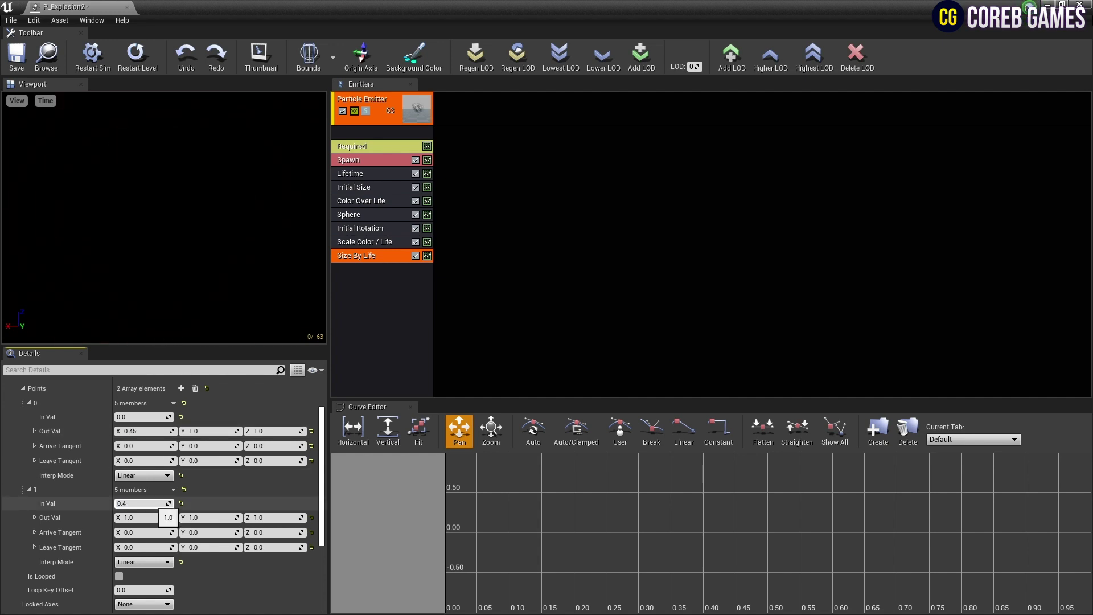
{"action": "left_click", "coordinate": [197, 431]}
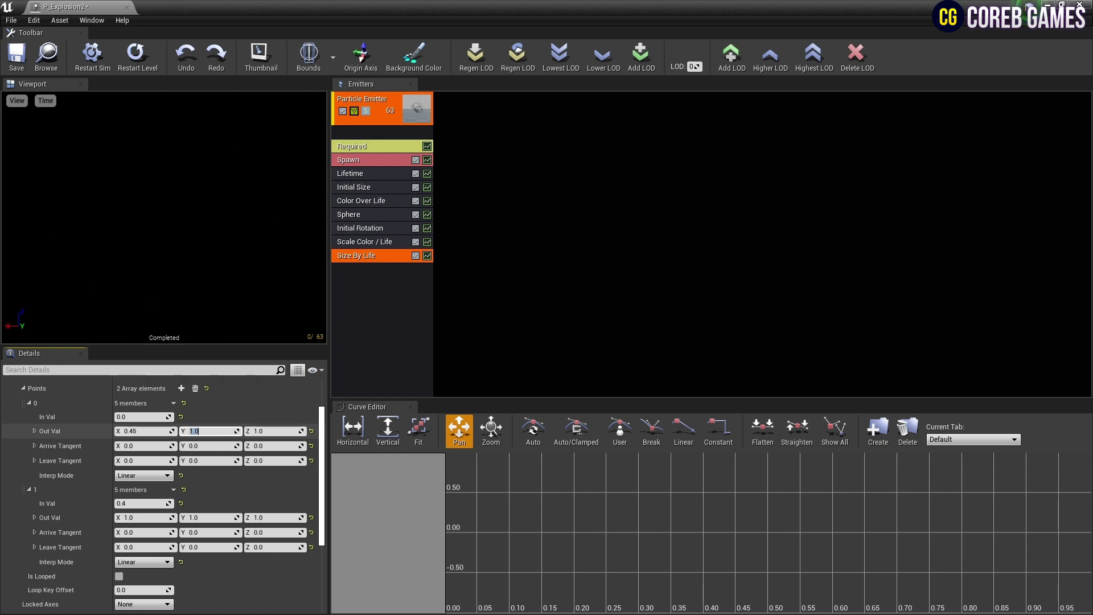
{"action": "key", "text": "Return"}
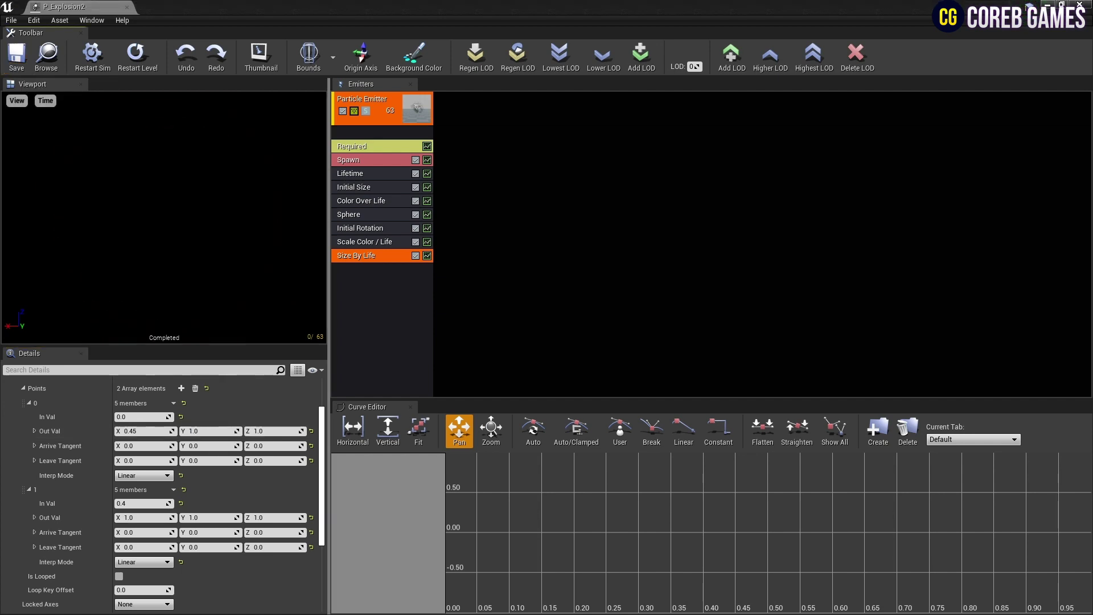
{"action": "key", "text": "Escape"}
- Add a new sprite emitter using the M_Radial_Gradient material
{"action": "right_click", "coordinate": [476, 106]}
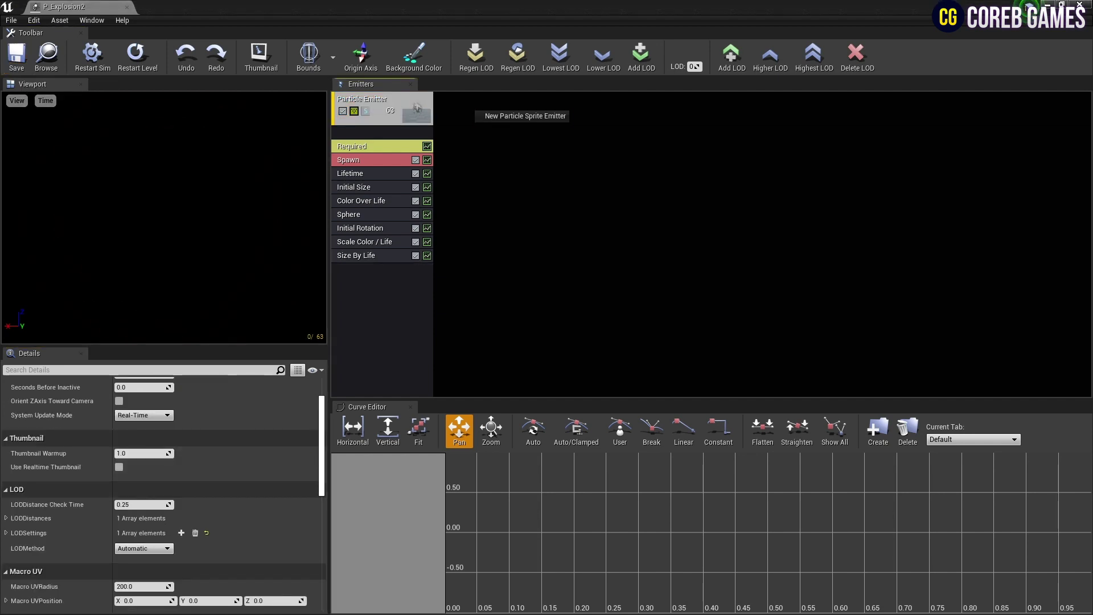
{"action": "left_click", "coordinate": [512, 113]}
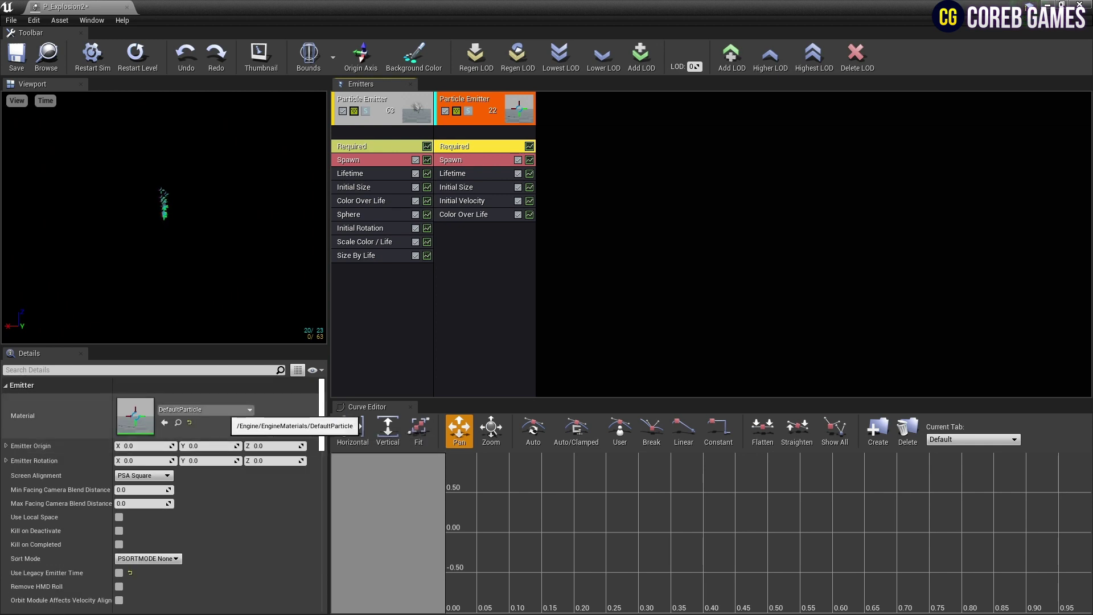
{"action": "left_click", "coordinate": [231, 410]}
{"action": "type", "text": "gradi"}
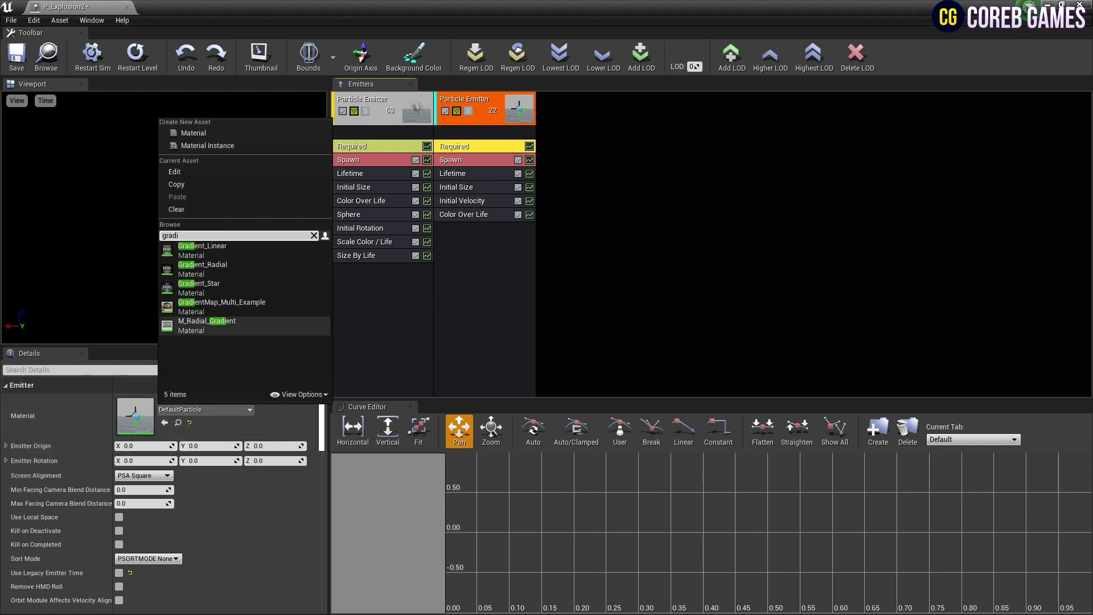
{"action": "left_click", "coordinate": [206, 322]}
{"action": "scroll", "coordinate": [165, 484], "scroll_direction": "down", "scroll_amount": 5}
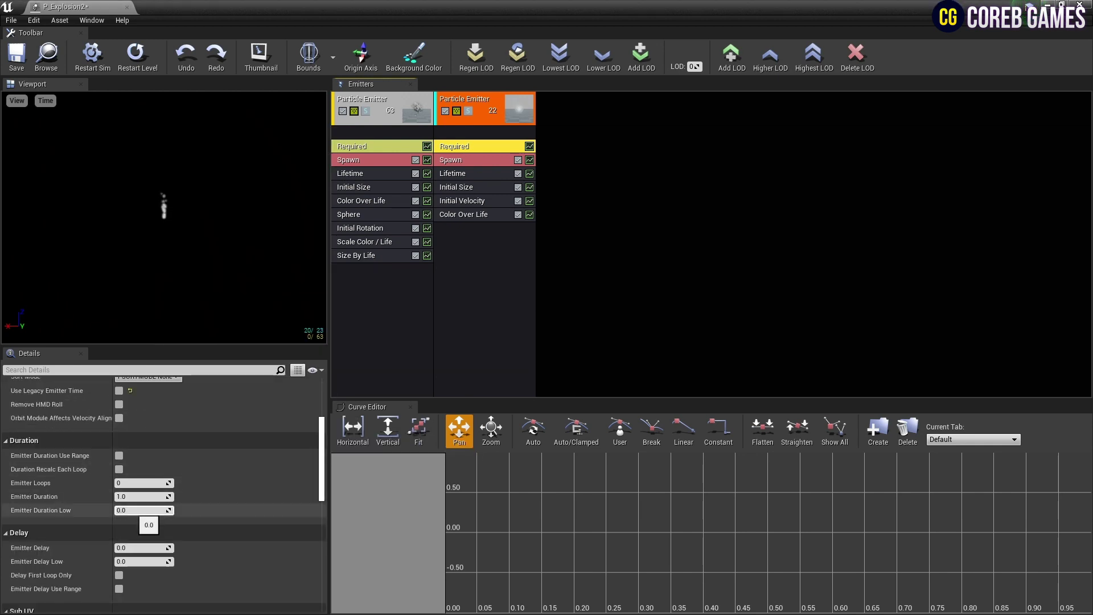
- Set Spawn Rate to 0, add a 50-particle burst, and set Lifetime to 0.4–0.7
{"action": "left_click", "coordinate": [455, 160]}
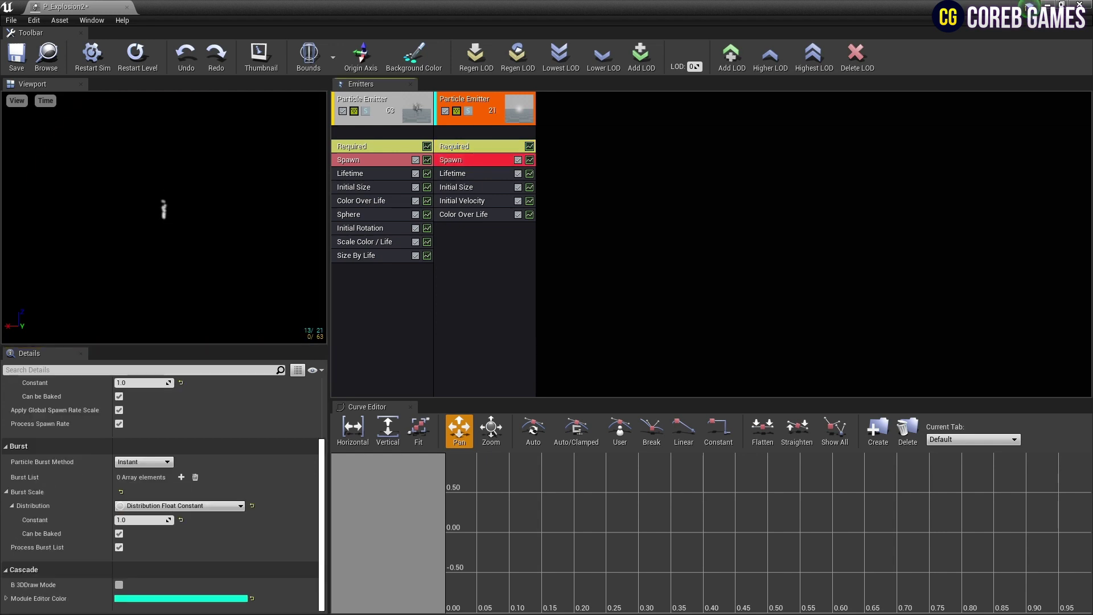
{"action": "scroll", "coordinate": [159, 484], "scroll_direction": "up", "scroll_amount": 3}
{"action": "left_click", "coordinate": [142, 400]}
{"action": "type", "text": "0.0"}
{"action": "key", "text": "Return"}
{"action": "scroll", "coordinate": [159, 483], "scroll_direction": "down", "scroll_amount": 2}
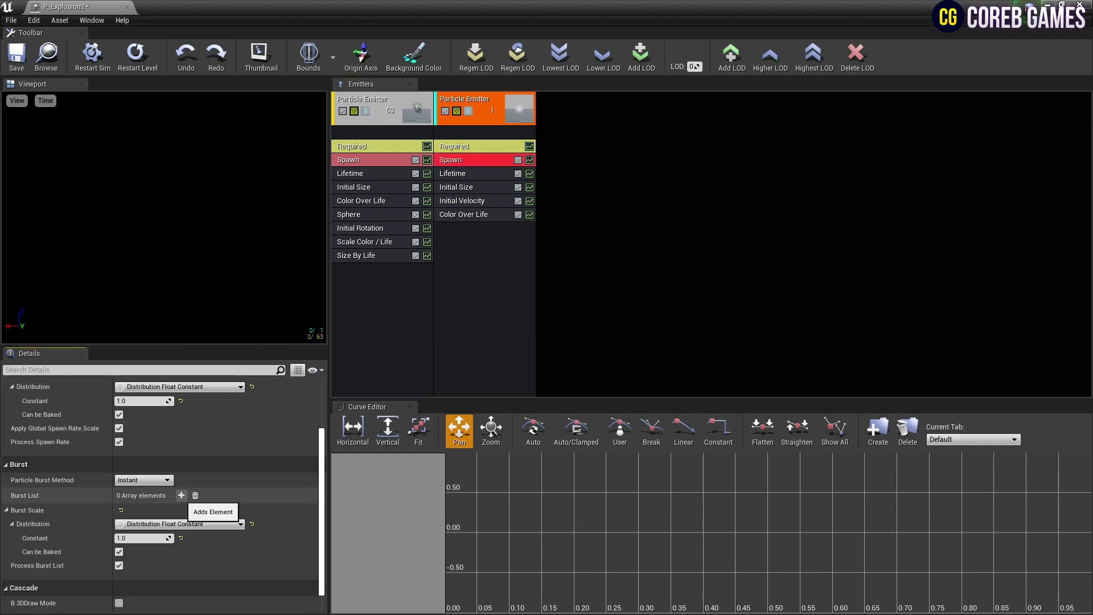
{"action": "left_click", "coordinate": [181, 494]}
{"action": "type", "text": "50"}
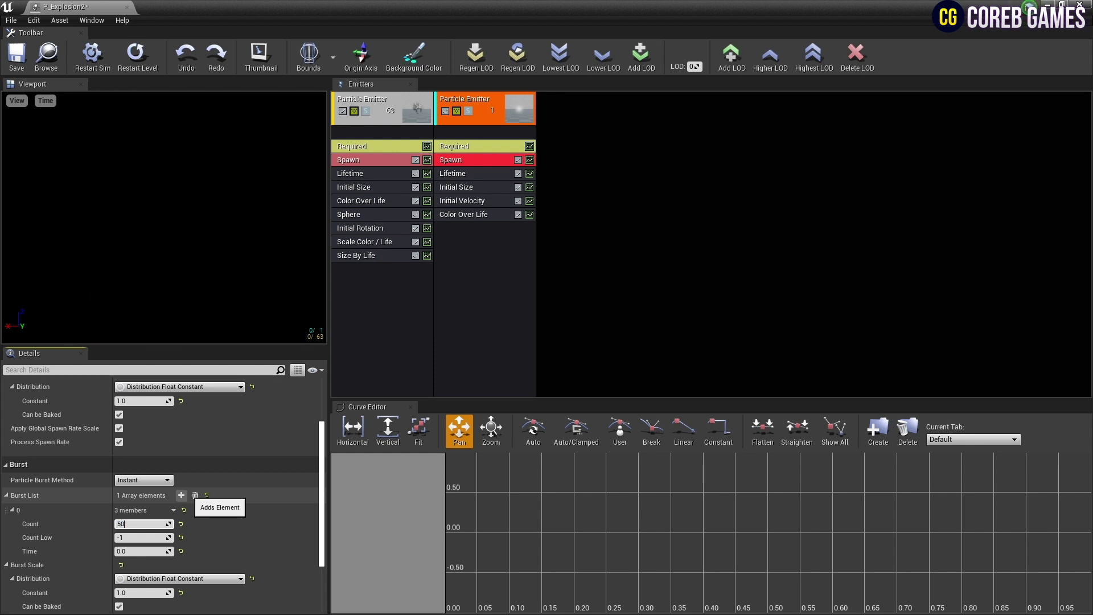
{"action": "key", "text": "Return"}
{"action": "left_click", "coordinate": [456, 173]}
{"action": "left_click", "coordinate": [142, 428]}
- Commit the lifetime, set the sparks' Initial Size Min X to 10, and delete Initial Velocity
{"action": "type", "text": "0"}
{"action": "key", "text": "Return"}
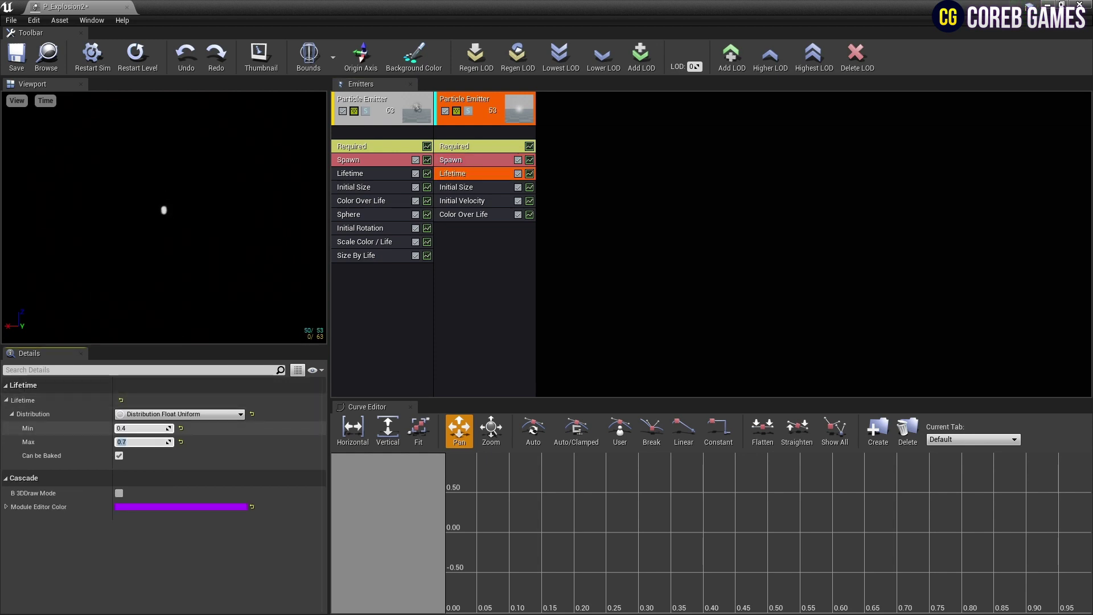
{"action": "left_click", "coordinate": [456, 187]}
{"action": "left_click", "coordinate": [196, 429]}
{"action": "key", "text": "Tab"}
{"action": "key", "text": "Tab"}
{"action": "type", "text": "10"}
{"action": "key", "text": "Return"}
{"action": "left_click", "coordinate": [455, 200]}
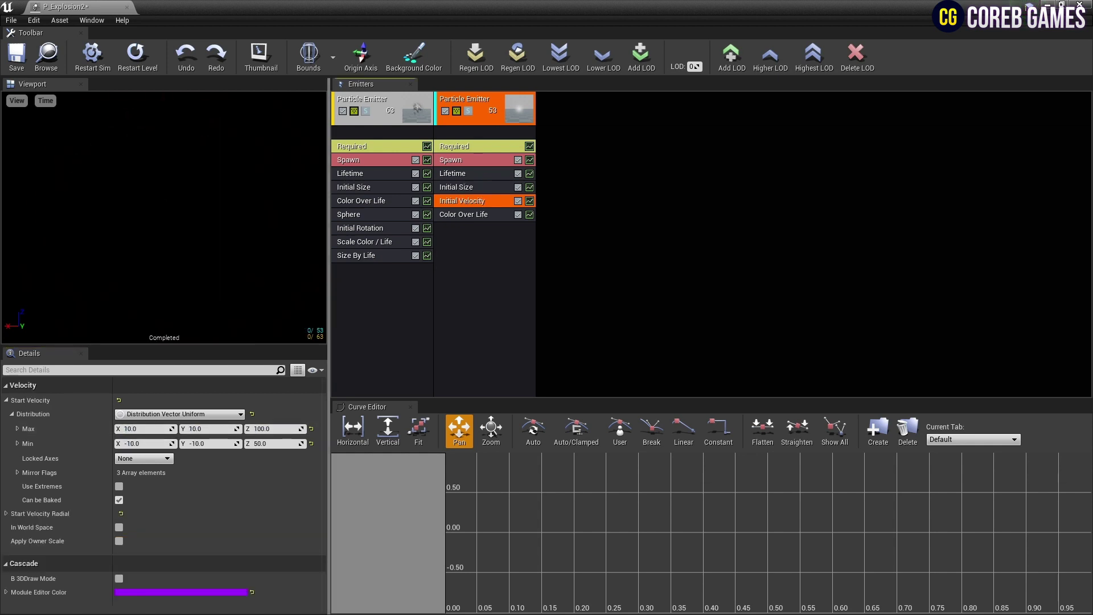
{"action": "key", "text": "Delete"}
- Add a third Color Over Life point, setting point In Vals to 0.5 and 1.0
{"action": "left_click", "coordinate": [455, 200]}
{"action": "left_click", "coordinate": [159, 443]}
{"action": "scroll", "coordinate": [159, 443], "scroll_direction": "down", "scroll_amount": 2}
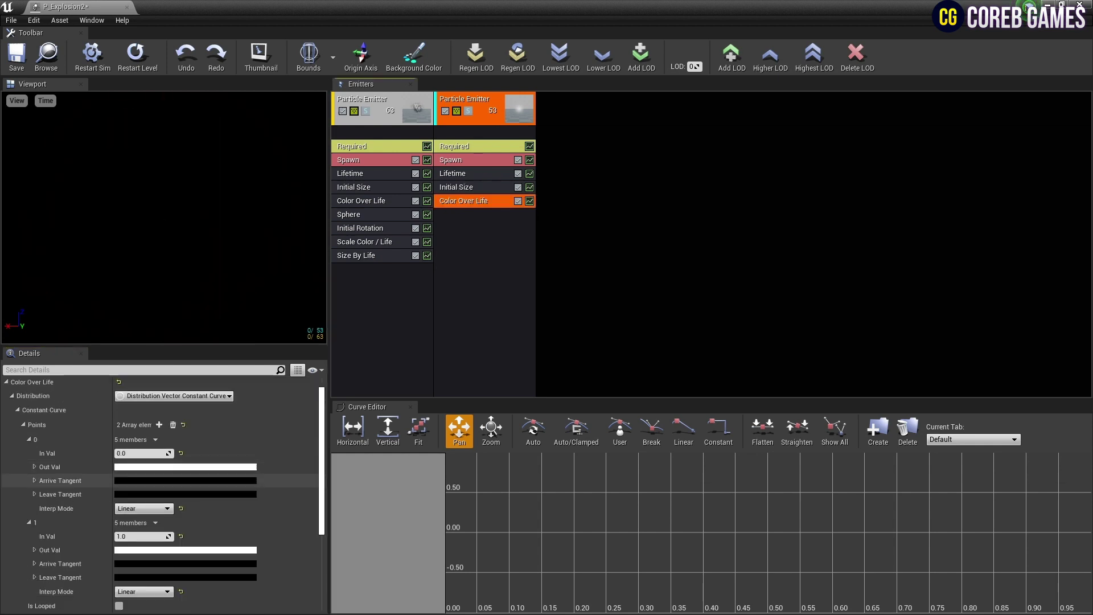
{"action": "left_click", "coordinate": [142, 500]}
{"action": "type", "text": "0.5"}
{"action": "left_click", "coordinate": [142, 583]}
{"action": "type", "text": "1.0"}
- Colour point 0 with the saved orange and point 1 with the saved orange-red
{"action": "left_click", "coordinate": [185, 430]}
{"action": "left_click", "coordinate": [208, 336]}
{"action": "left_click", "coordinate": [351, 585]}
{"action": "left_click", "coordinate": [171, 514]}
{"action": "left_click", "coordinate": [367, 336]}
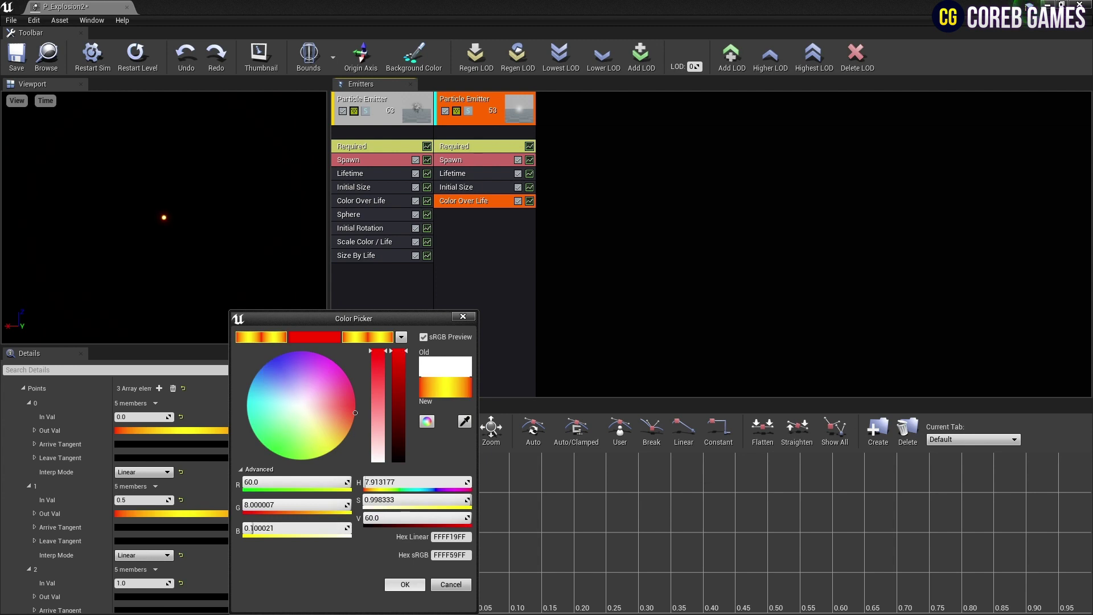
{"action": "left_click", "coordinate": [405, 585]}
- Add a Sphere location module to the sparks with a uniform Start Radius of 30–150
{"action": "right_click", "coordinate": [463, 218]}
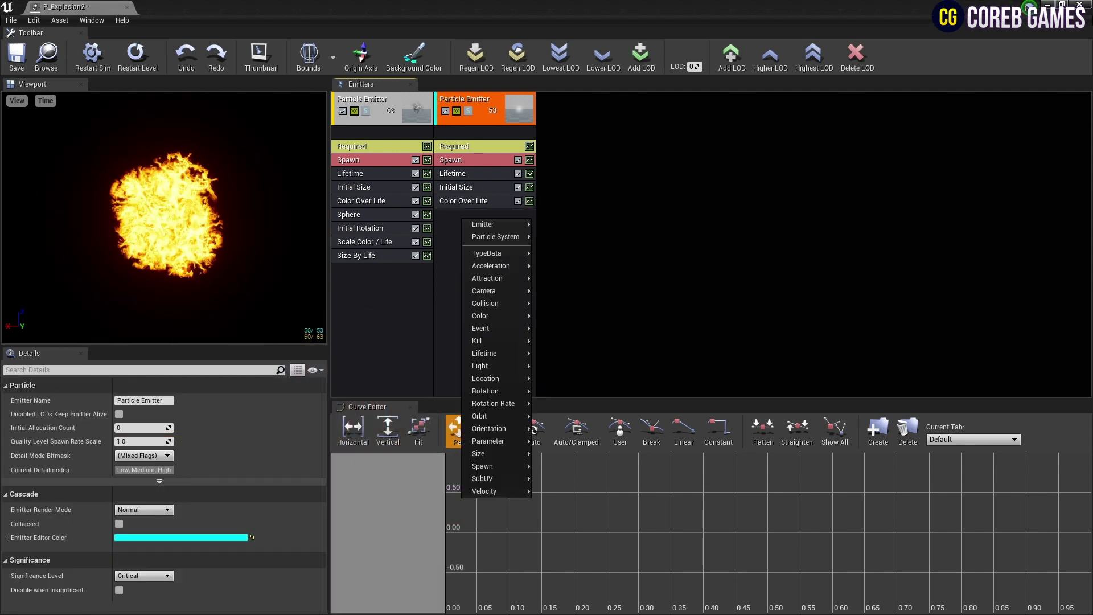
{"action": "mouse_move", "coordinate": [496, 379]}
{"action": "left_click", "coordinate": [572, 478]}
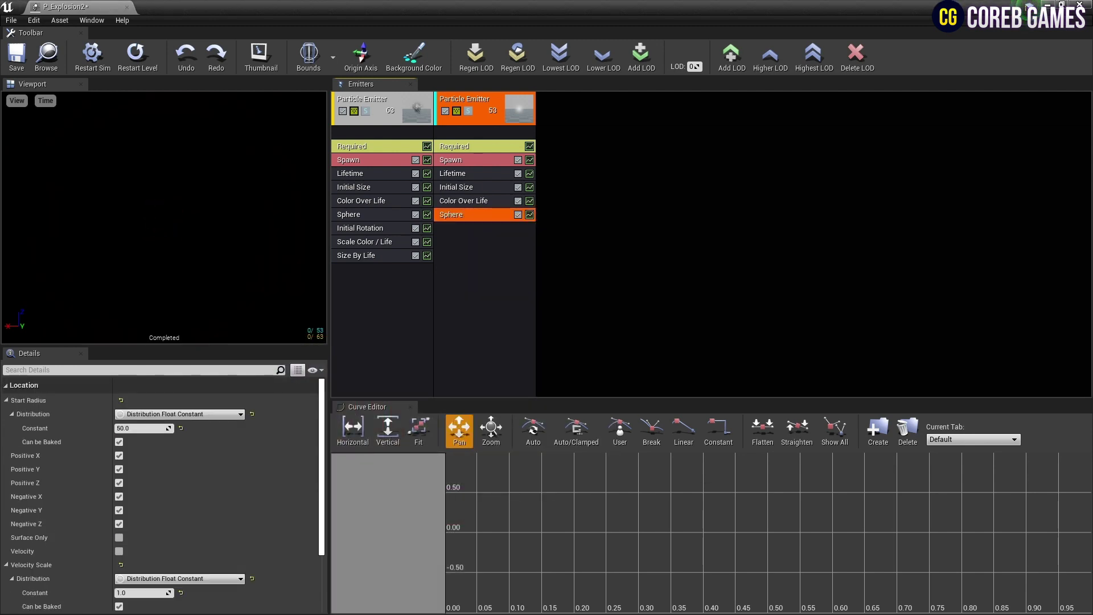
{"action": "left_click", "coordinate": [179, 414]}
{"action": "left_click", "coordinate": [171, 473]}
{"action": "left_click", "coordinate": [142, 428]}
{"action": "type", "text": "30"}
{"action": "key", "text": "Tab"}
{"action": "type", "text": "150"}
- Enable sphere Velocity and make Velocity Scale a uniform range with minimum 10
{"action": "scroll", "coordinate": [143, 483], "scroll_direction": "down", "scroll_amount": 3}
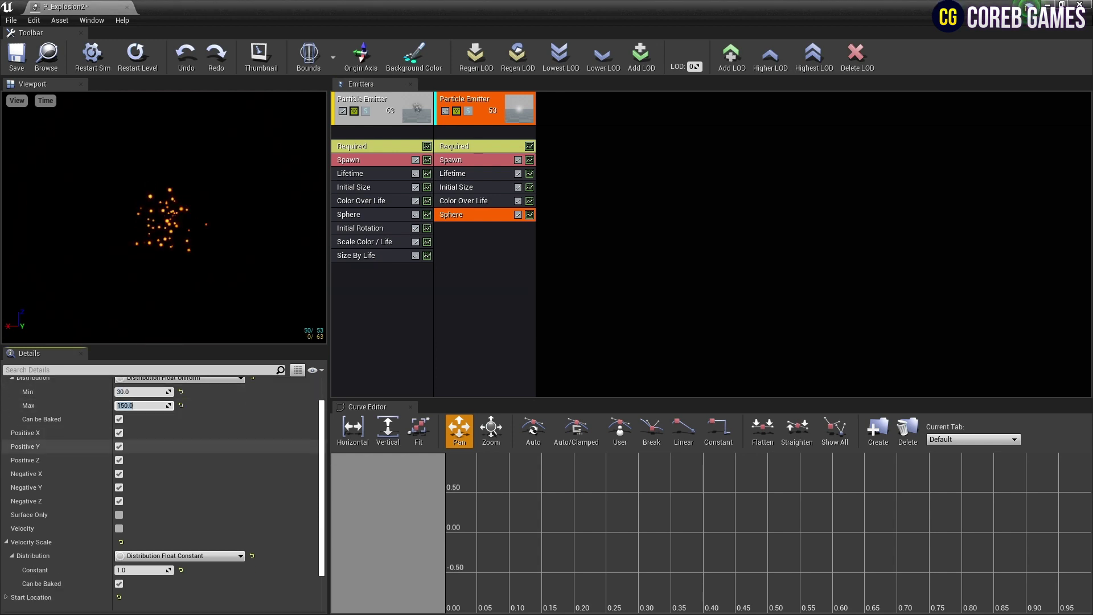
{"action": "left_click", "coordinate": [119, 478]}
{"action": "left_click", "coordinate": [179, 506]}
{"action": "left_click", "coordinate": [159, 569]}
{"action": "left_click", "coordinate": [142, 520]}
{"action": "type", "text": "10"}
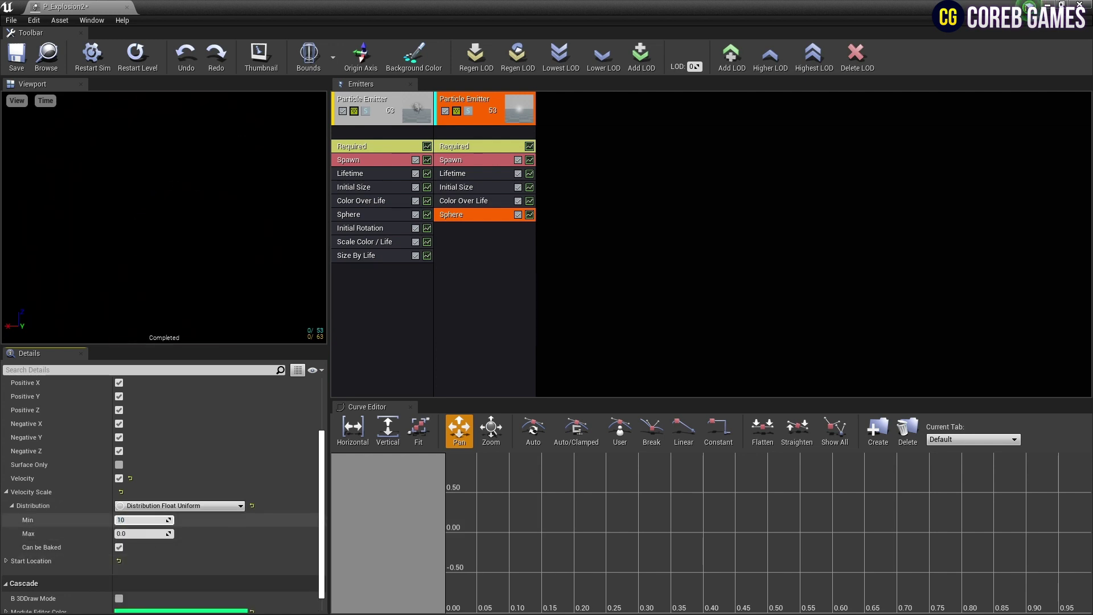